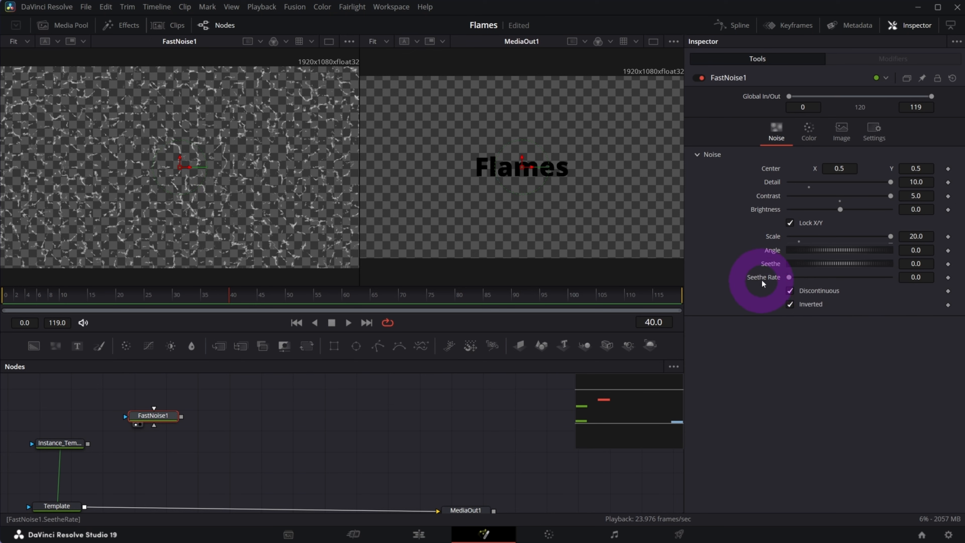
Set the FastNoise1 node's Seethe Rate to 0.171 and play back the animated noise
{"action": "left_click_drag", "start_coordinate": [789, 279], "coordinate": [807, 280]}
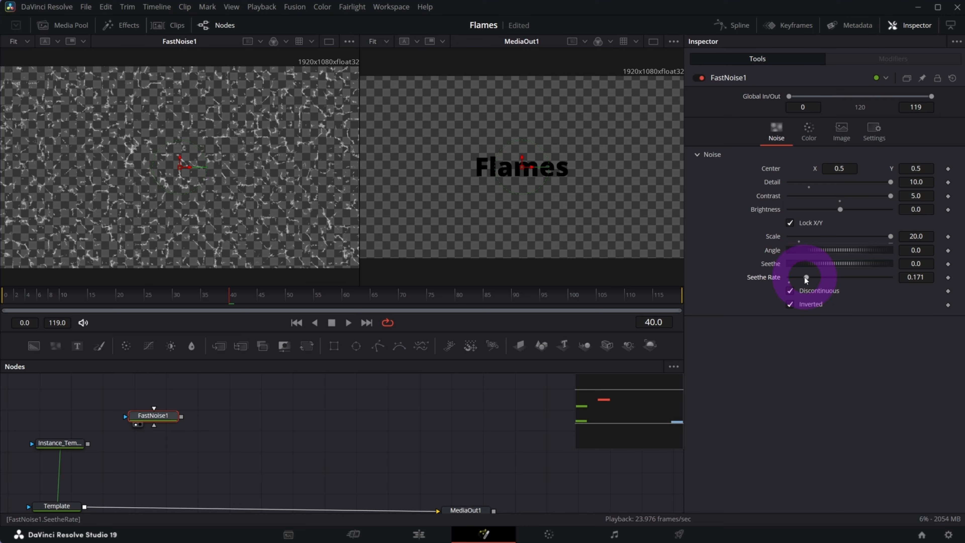
{"action": "left_click", "coordinate": [348, 323]}
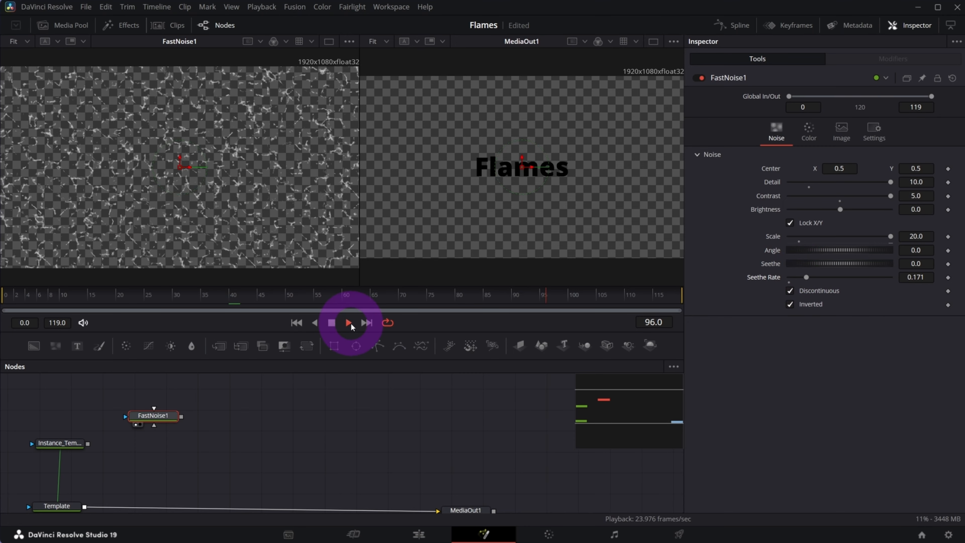
{"action": "left_click", "coordinate": [331, 323]}
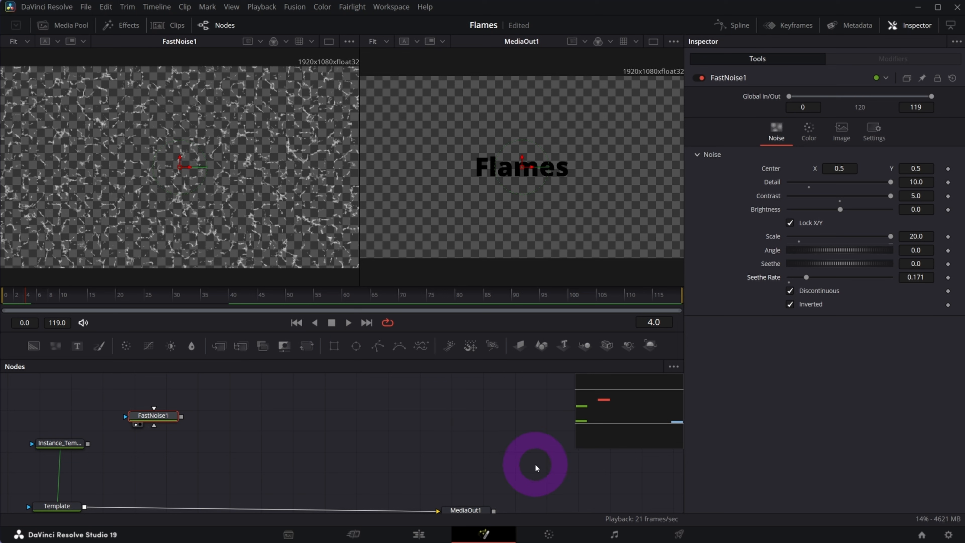
Add an unconnected Displace node and place it just below FastNoise1, beside the Instance_Template node
{"action": "left_click_drag", "start_coordinate": [166, 438], "coordinate": [168, 434]}
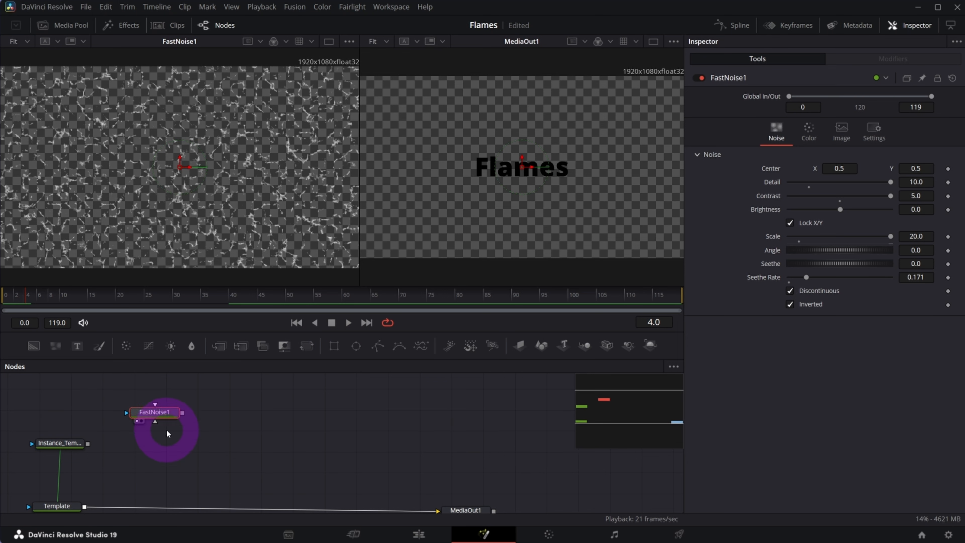
{"action": "left_click", "coordinate": [250, 425]}
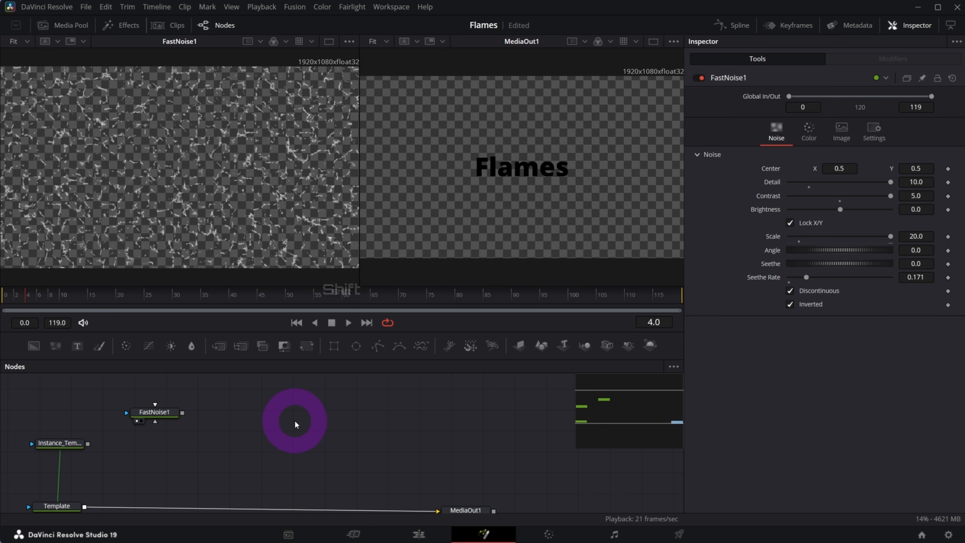
{"action": "key", "text": "shift+space"}
{"action": "type", "text": "soft"}
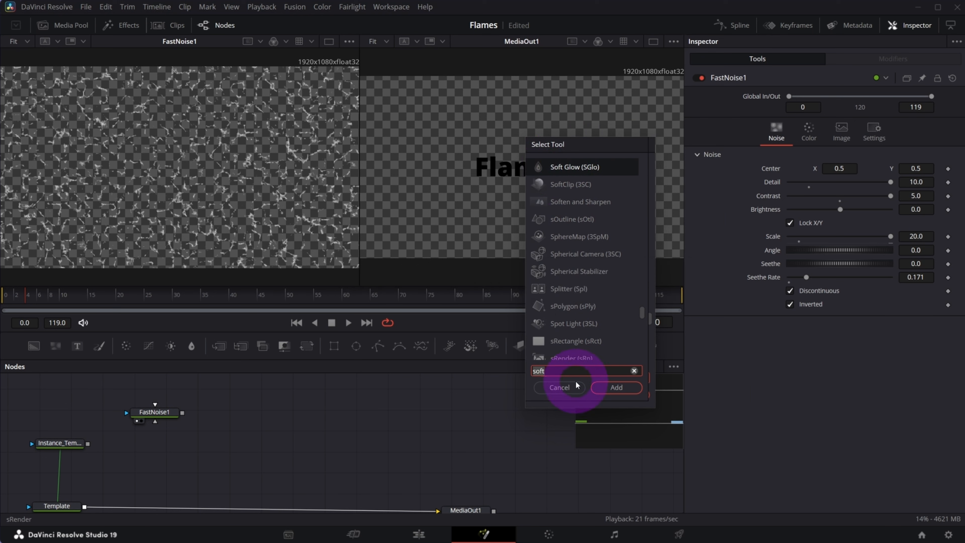
{"action": "key", "text": "BackSpace"}
{"action": "key", "text": "BackSpace"}
{"action": "key", "text": "BackSpace"}
{"action": "key", "text": "BackSpace"}
{"action": "type", "text": "displ"}
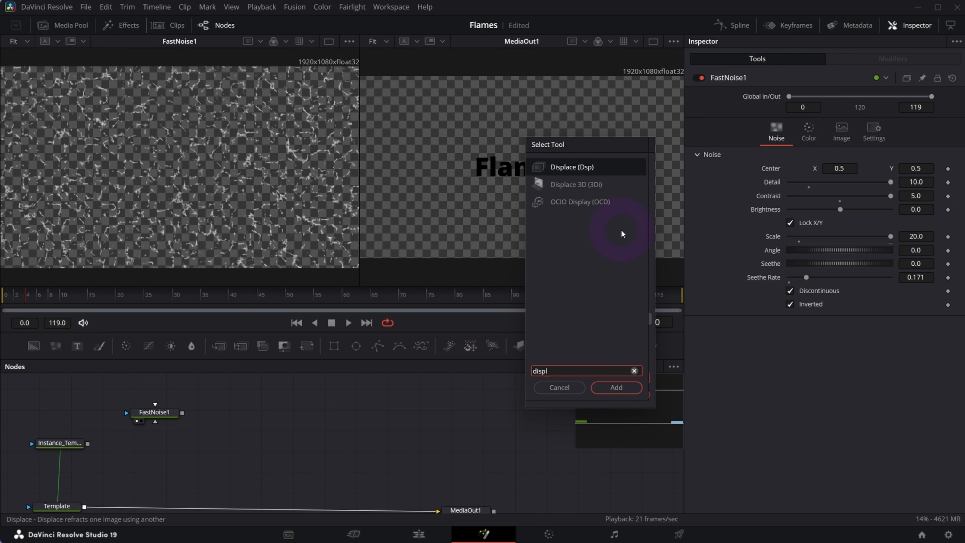
{"action": "left_click", "coordinate": [556, 168]}
{"action": "left_click", "coordinate": [619, 388]}
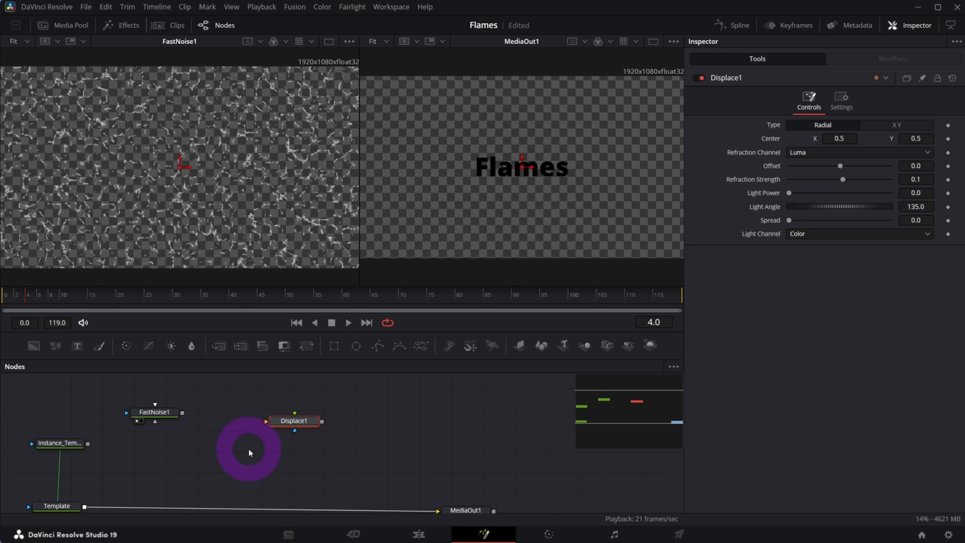
{"action": "left_click_drag", "start_coordinate": [282, 429], "coordinate": [167, 447]}
{"action": "left_click_drag", "start_coordinate": [152, 412], "coordinate": [185, 400]}
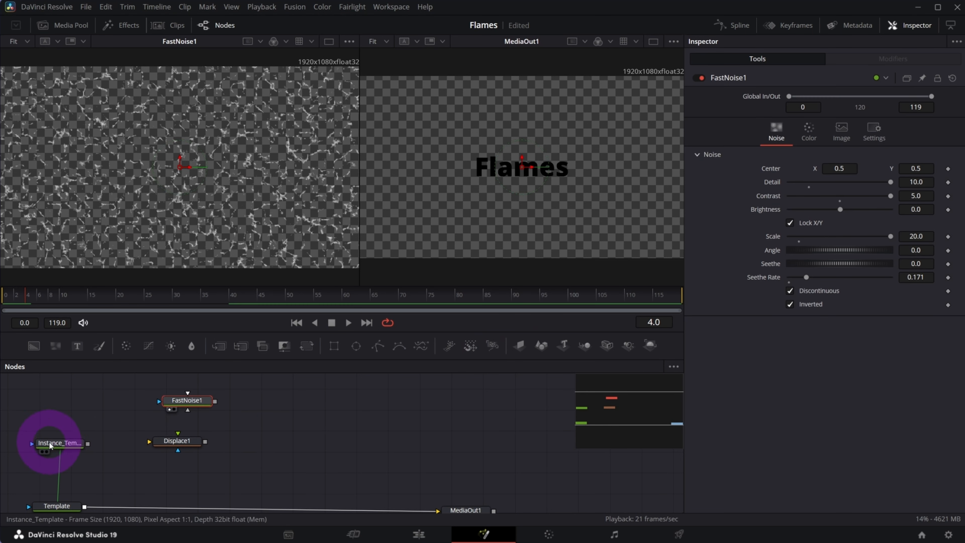
Show the Instance_Template text outline in the second viewer
{"action": "left_click", "coordinate": [55, 444]}
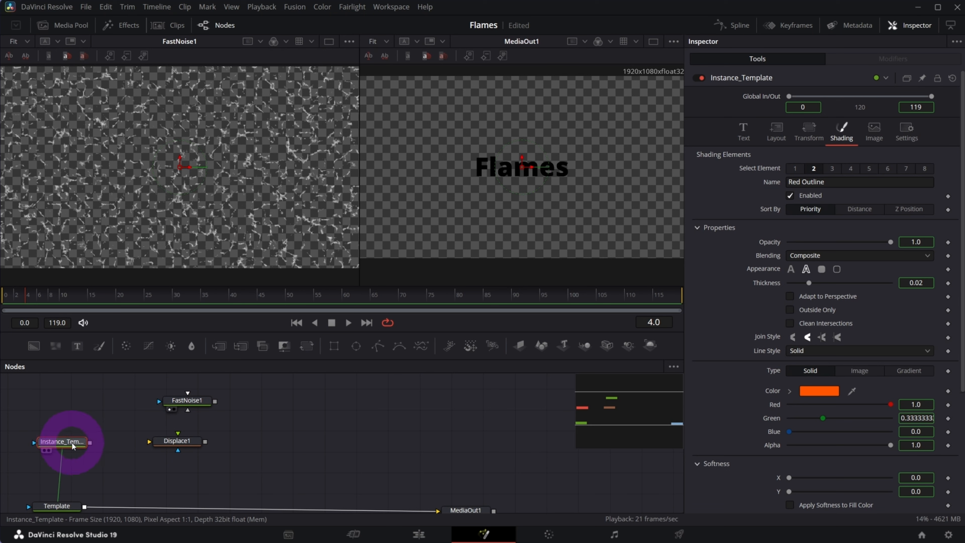
{"action": "left_click_drag", "start_coordinate": [68, 444], "coordinate": [490, 204]}
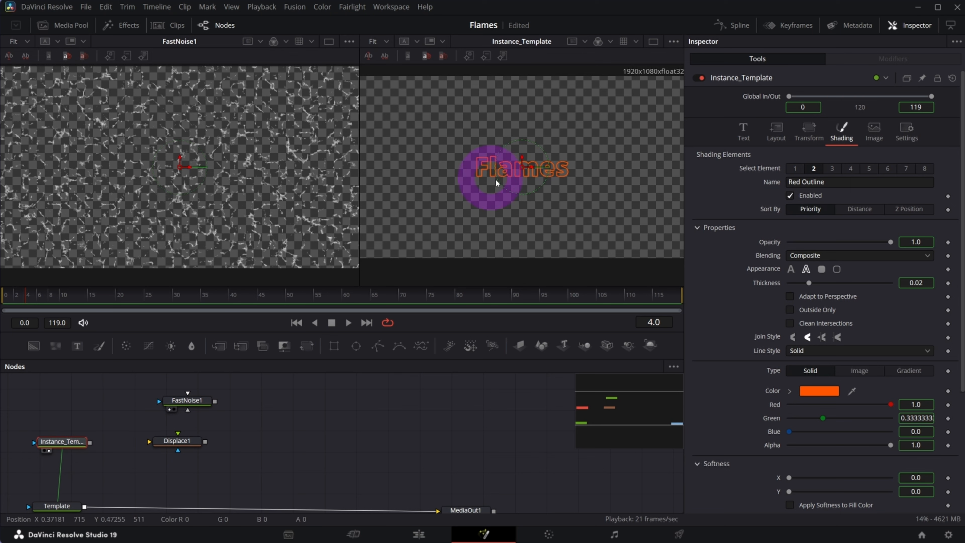
{"action": "left_click_drag", "start_coordinate": [50, 449], "coordinate": [507, 198]}
{"action": "left_click_drag", "start_coordinate": [532, 166], "coordinate": [462, 408]}
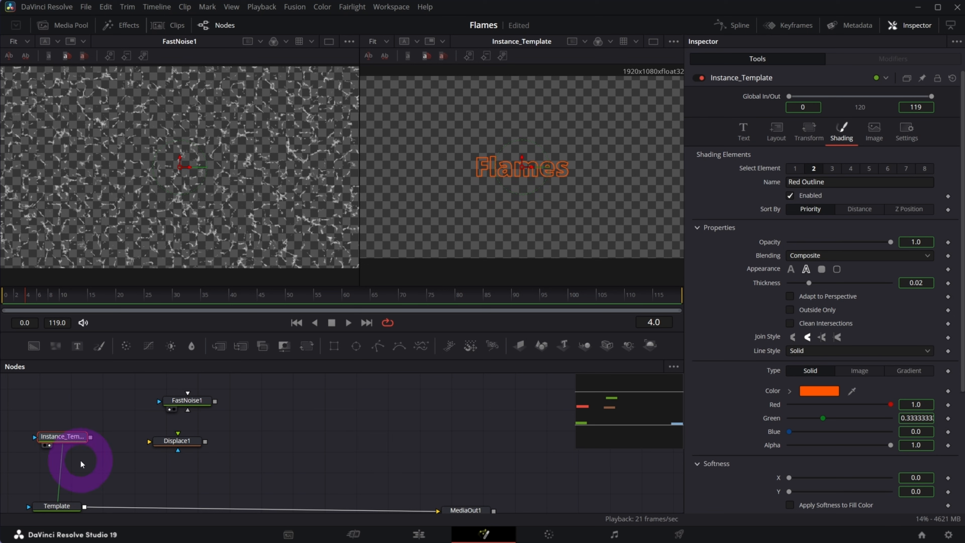
Connect Instance_Template to Displace1's main input and FastNoise1 to its foreground input
{"action": "left_click_drag", "start_coordinate": [91, 438], "coordinate": [190, 449]}
{"action": "left_click_drag", "start_coordinate": [186, 399], "coordinate": [191, 391]}
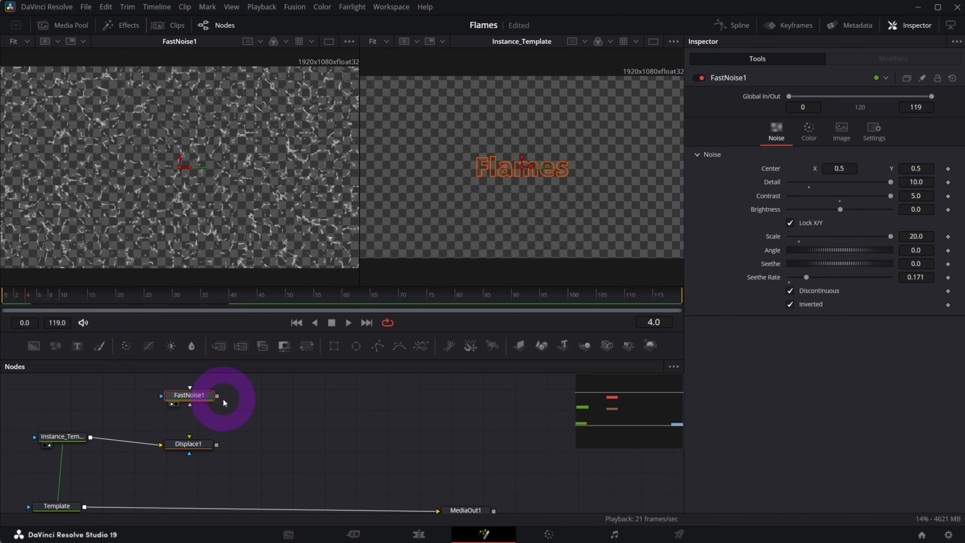
{"action": "left_click_drag", "start_coordinate": [218, 399], "coordinate": [222, 441]}
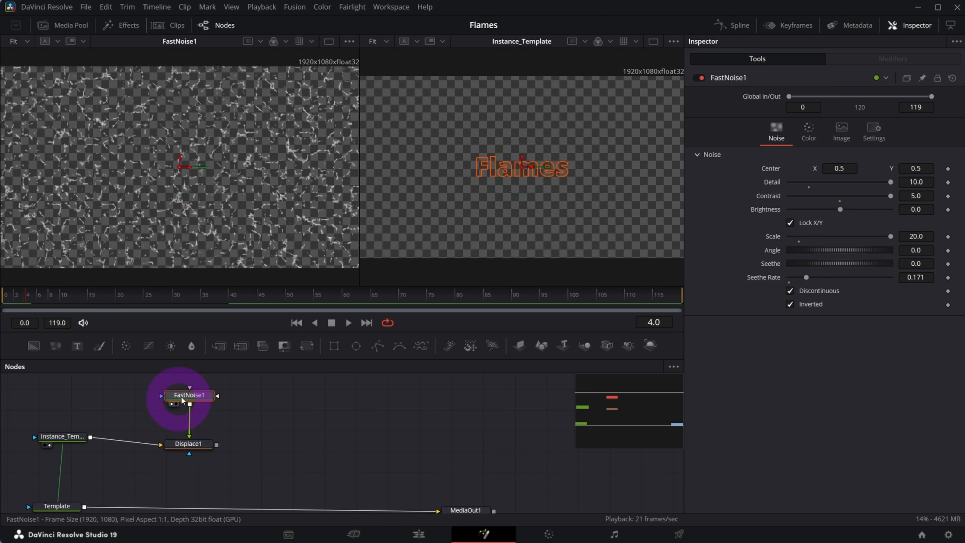
Show Displace1 in the second viewer and examine the distorted text outline up close
{"action": "left_click_drag", "start_coordinate": [188, 444], "coordinate": [184, 445]}
{"action": "key", "text": "2"}
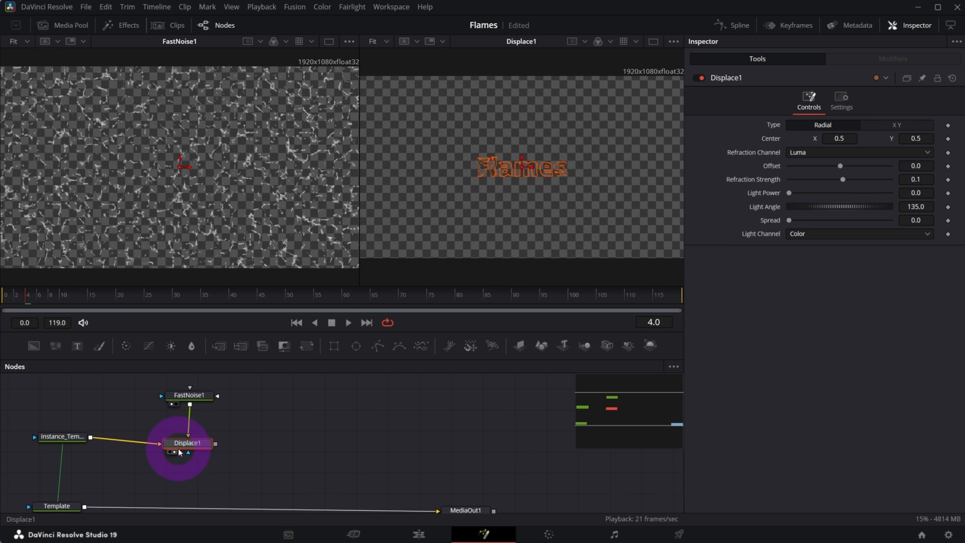
{"action": "scroll", "coordinate": [511, 188], "scroll_direction": "up", "scroll_amount": 5}
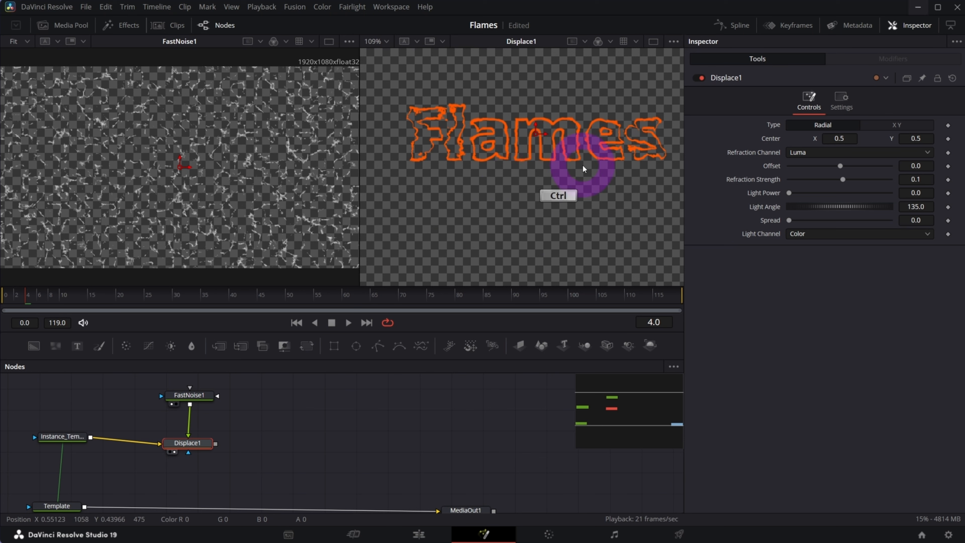
{"action": "scroll", "coordinate": [583, 164], "scroll_direction": "down", "scroll_amount": 5}
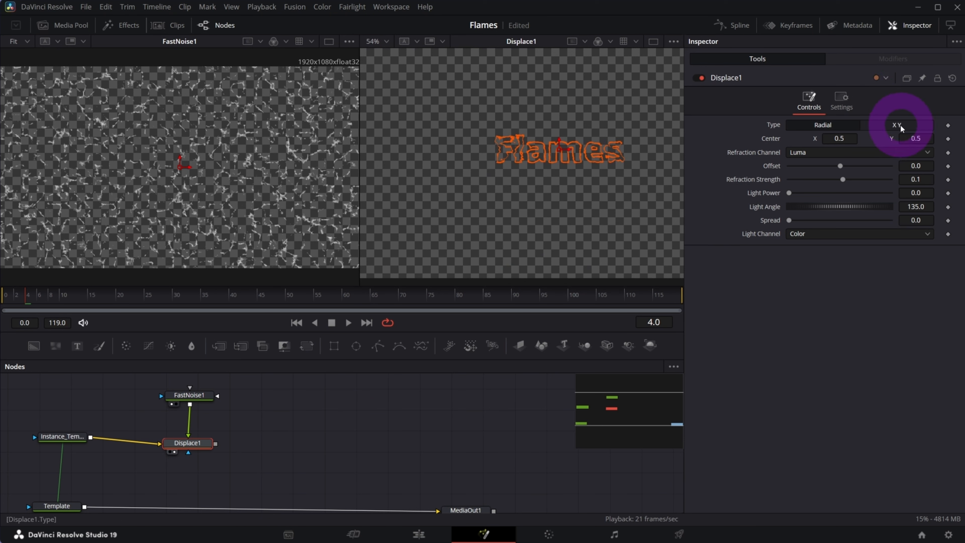
Switch Displace1's type to XY and set both X Refraction and Y Refraction to 0.004
{"action": "left_click", "coordinate": [816, 130]}
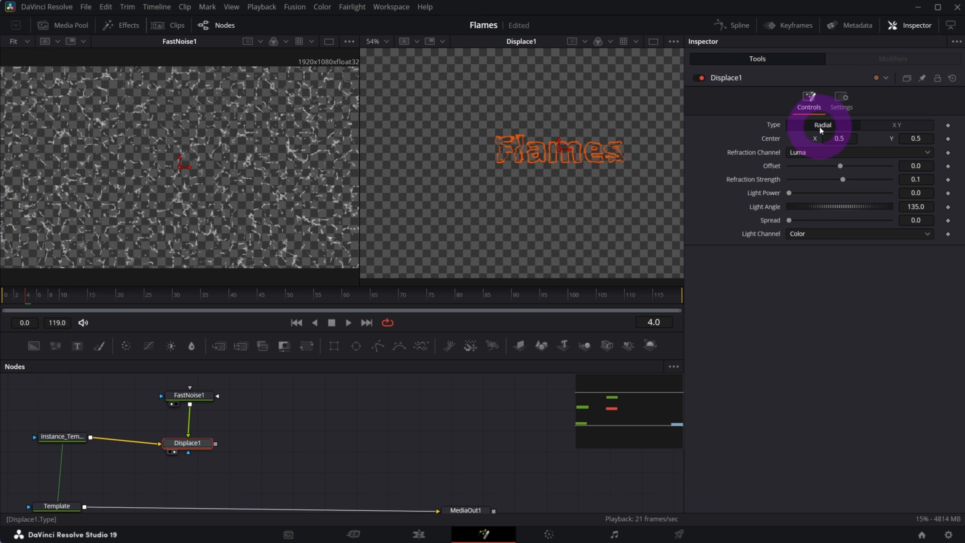
{"action": "left_click", "coordinate": [883, 125]}
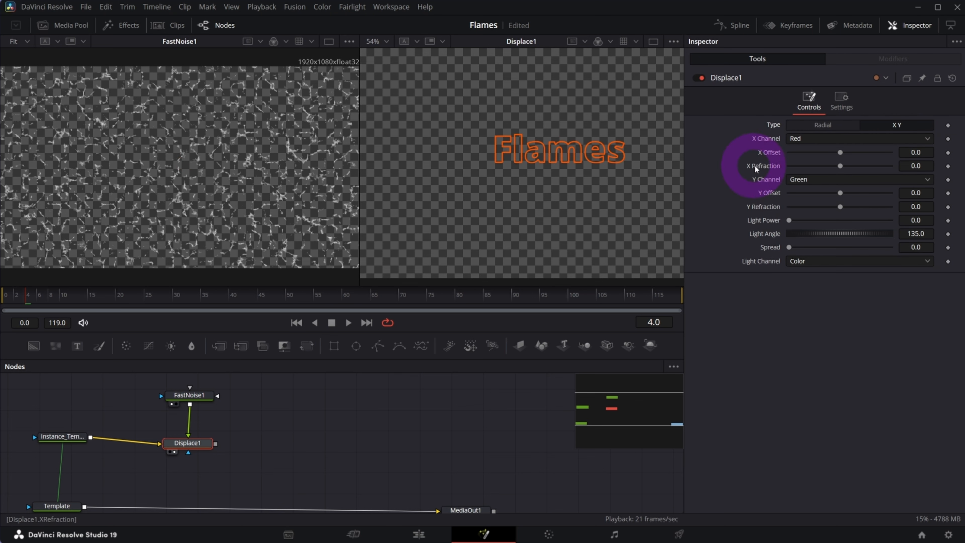
{"action": "left_click_drag", "start_coordinate": [841, 171], "coordinate": [843, 171]}
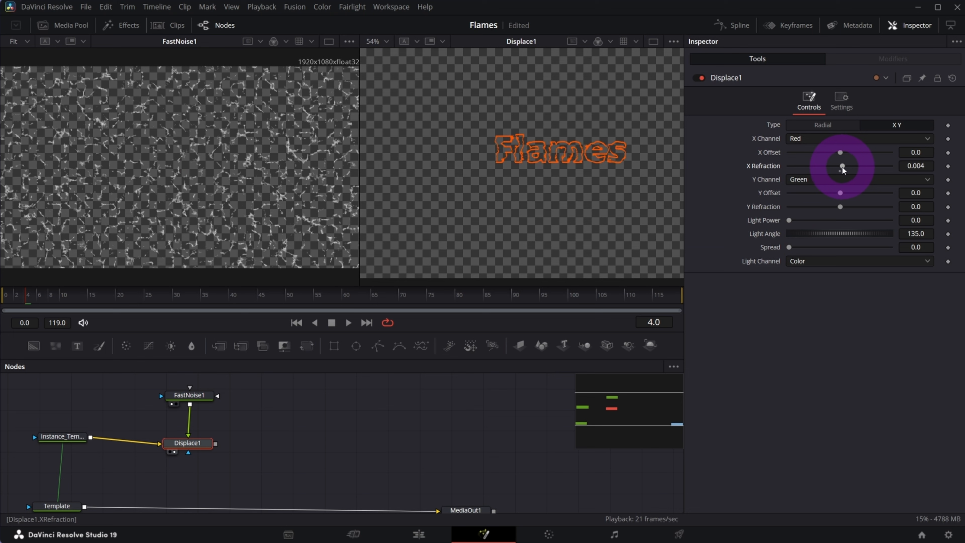
{"action": "left_click_drag", "start_coordinate": [841, 207], "coordinate": [843, 207]}
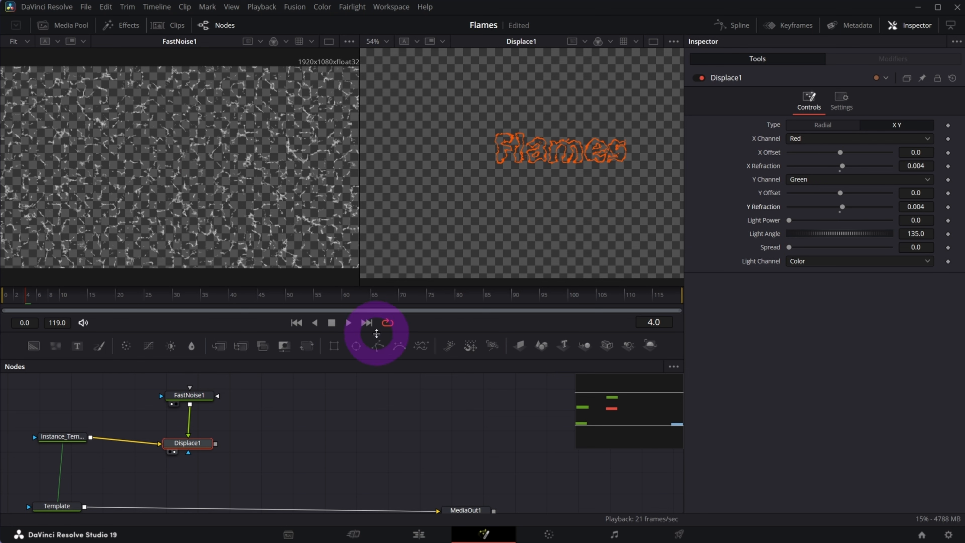
Play the animation while reducing Displace1's Y Refraction to 0.002 and X Refraction to 0.0038
{"action": "left_click", "coordinate": [347, 322]}
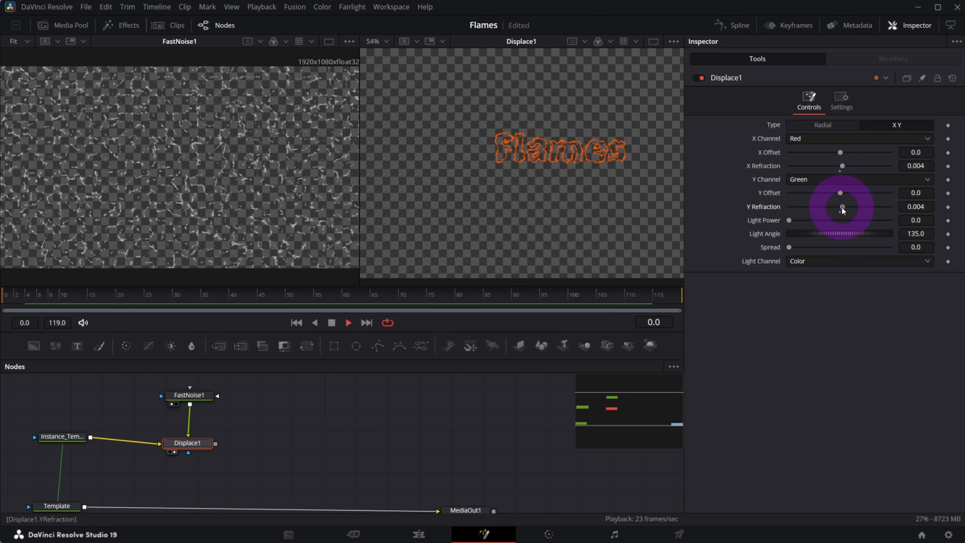
{"action": "left_click_drag", "start_coordinate": [841, 207], "coordinate": [840, 208]}
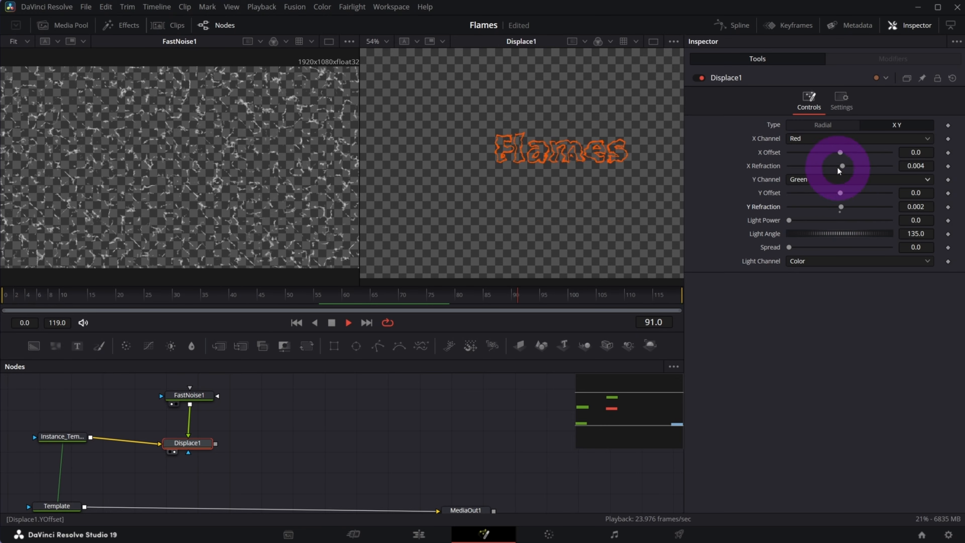
{"action": "left_click", "coordinate": [910, 166]}
{"action": "type", "text": "0.0038"}
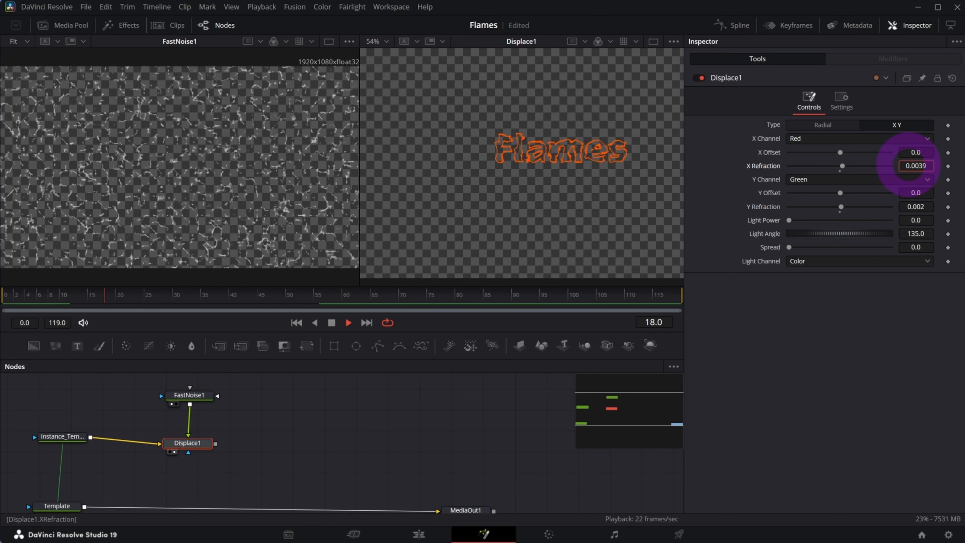
Examine the displaced outline up close during playback and stop the playback
{"action": "scroll", "coordinate": [596, 165], "scroll_direction": "up", "scroll_amount": 5, "text": "ctrl"}
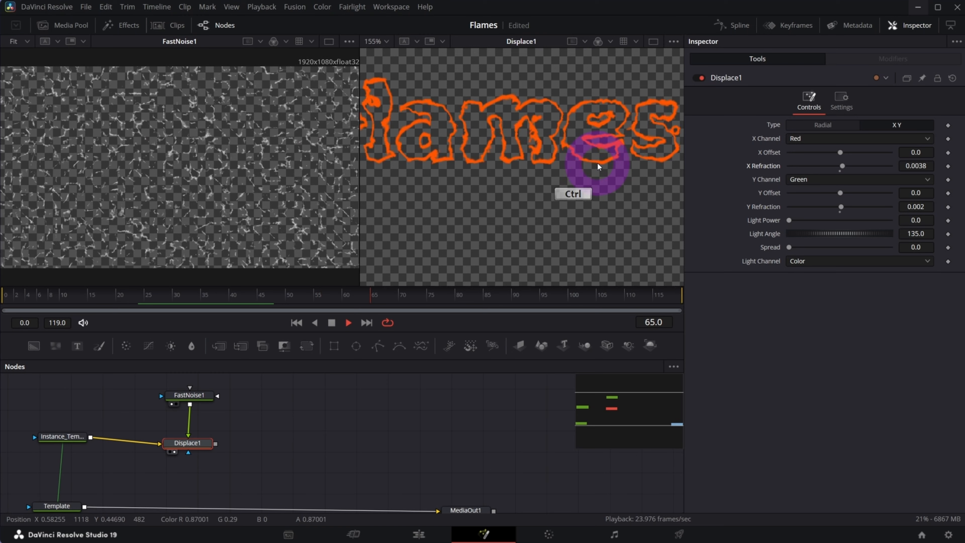
{"action": "scroll", "coordinate": [513, 127], "scroll_direction": "down", "scroll_amount": 4, "text": "ctrl"}
{"action": "scroll", "coordinate": [468, 149], "scroll_direction": "up", "scroll_amount": 2, "text": "ctrl"}
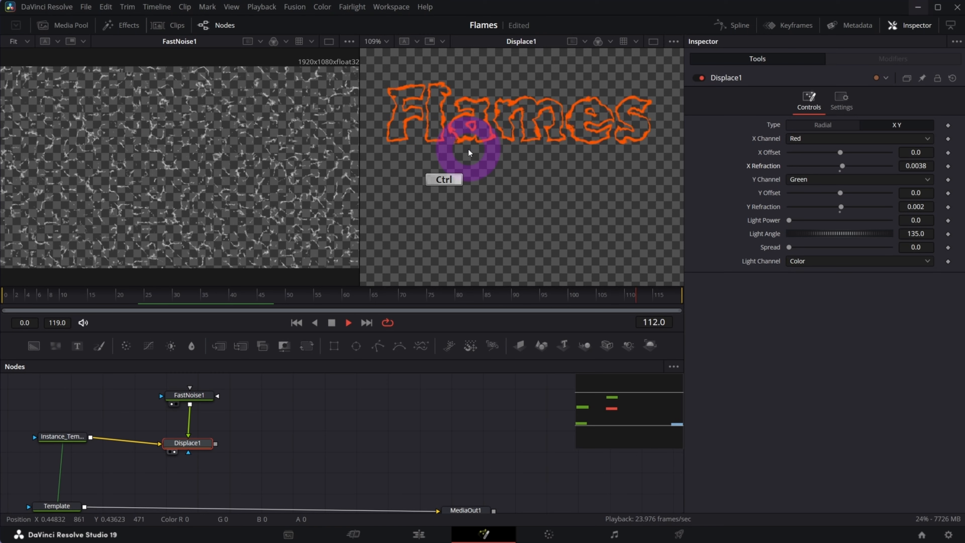
{"action": "scroll", "coordinate": [468, 149], "scroll_direction": "down", "scroll_amount": 1, "text": "ctrl"}
{"action": "key", "text": "space"}
Merge the Displace1 output over the Template text, feeding the result into MediaOut1
{"action": "left_click_drag", "start_coordinate": [509, 420], "coordinate": [621, 411]}
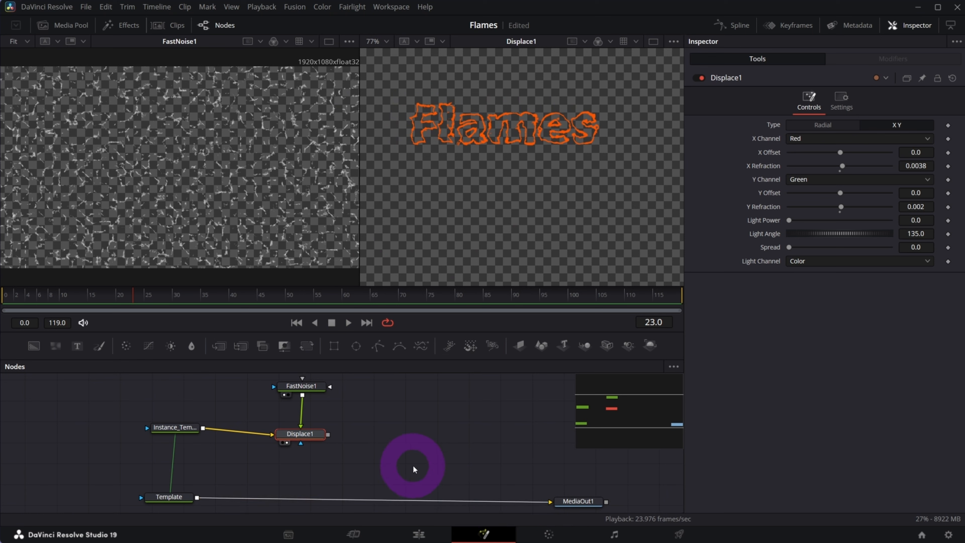
{"action": "left_click_drag", "start_coordinate": [303, 435], "coordinate": [303, 429]}
{"action": "left_click_drag", "start_coordinate": [399, 456], "coordinate": [112, 382]}
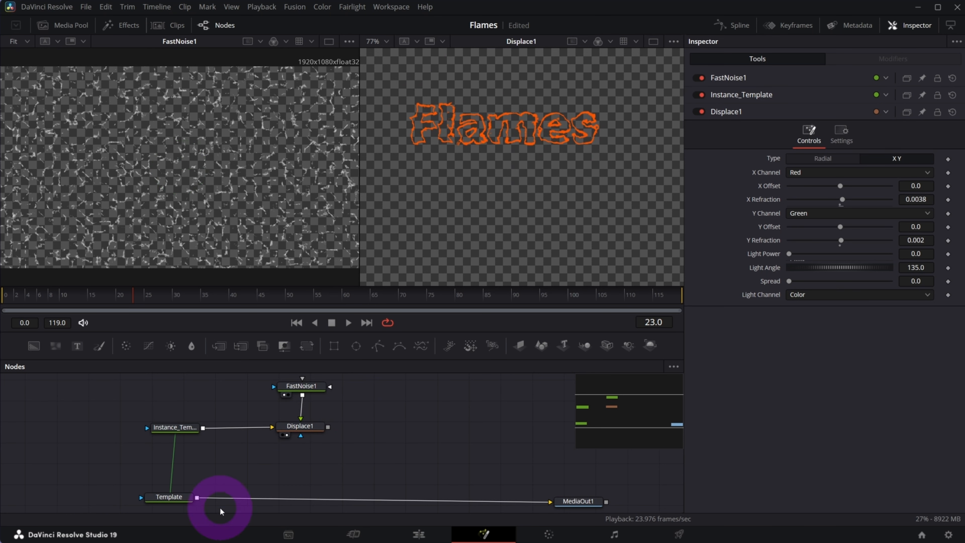
{"action": "left_click_drag", "start_coordinate": [163, 498], "coordinate": [165, 492]}
{"action": "left_click", "coordinate": [379, 435]}
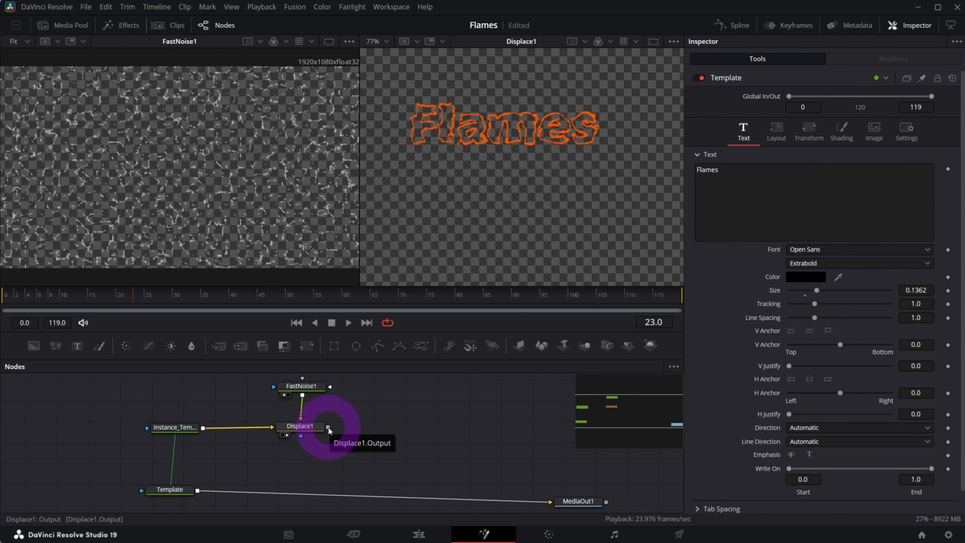
{"action": "left_click_drag", "start_coordinate": [328, 427], "coordinate": [199, 490]}
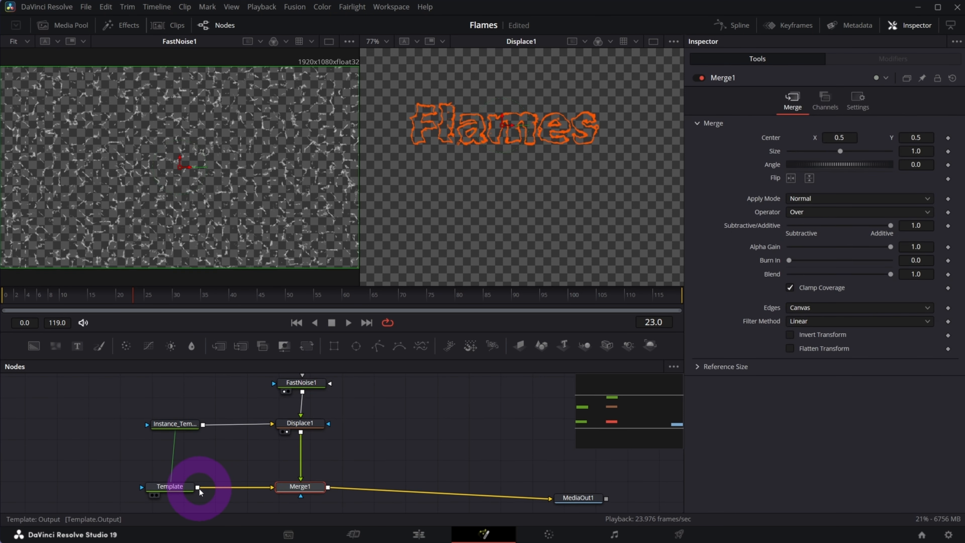
{"action": "left_click_drag", "start_coordinate": [307, 490], "coordinate": [307, 489]}
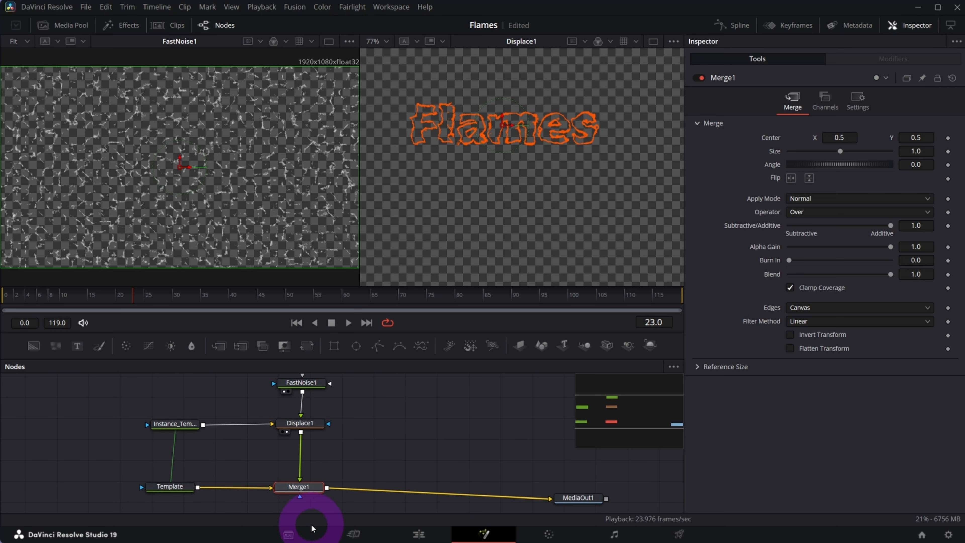
Align MediaOut1 with the merge node, show it in the second viewer and play the merged result
{"action": "mouse_move", "coordinate": [581, 500]}
{"action": "left_mouse_down"}
{"action": "mouse_move", "coordinate": [579, 490]}
{"action": "mouse_move", "coordinate": [596, 491]}
{"action": "mouse_move", "coordinate": [594, 515]}
{"action": "mouse_move", "coordinate": [599, 493]}
{"action": "mouse_move", "coordinate": [587, 490]}
{"action": "left_mouse_up"}
{"action": "key", "text": "2"}
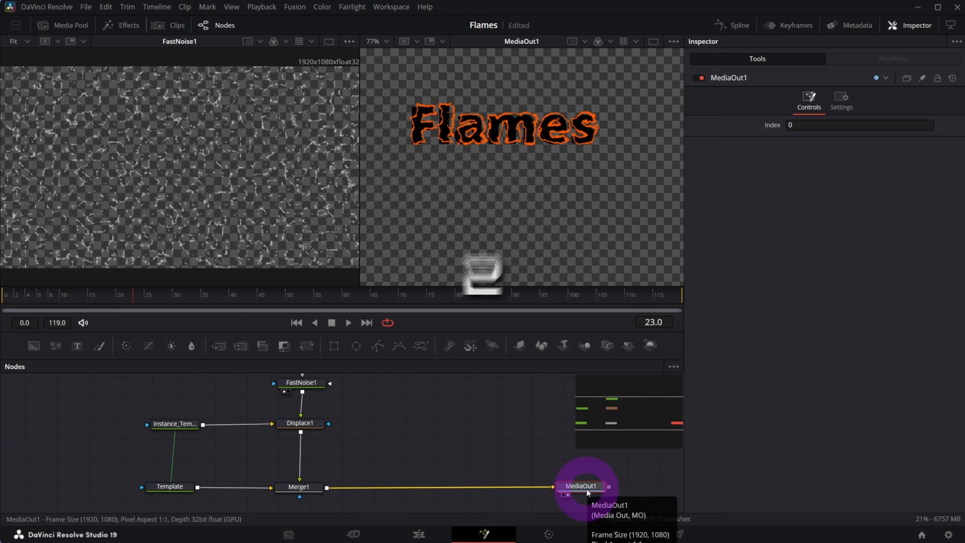
{"action": "left_click", "coordinate": [349, 322]}
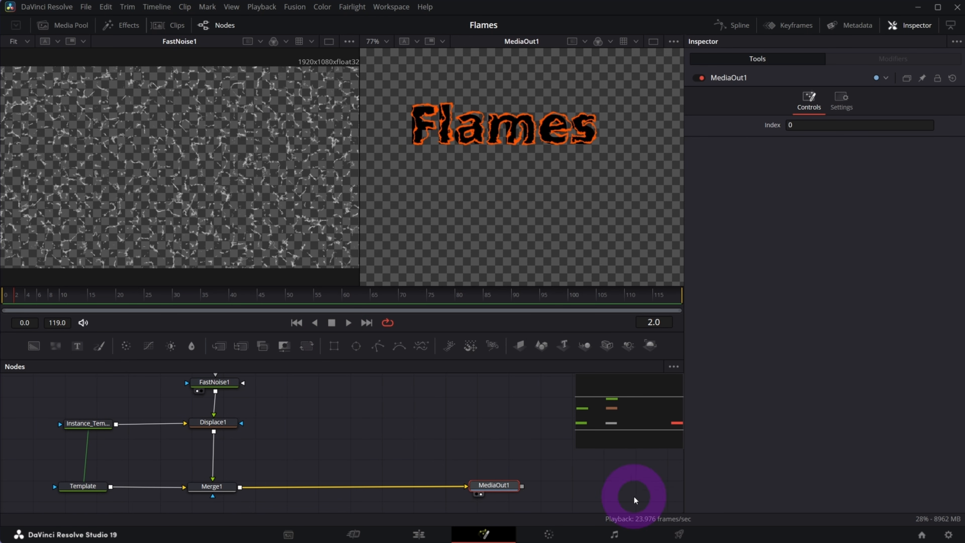
Insert a Soft Glow node between Displace1 and Merge1 and set its Glow Size to 64.2
{"action": "left_click", "coordinate": [225, 428]}
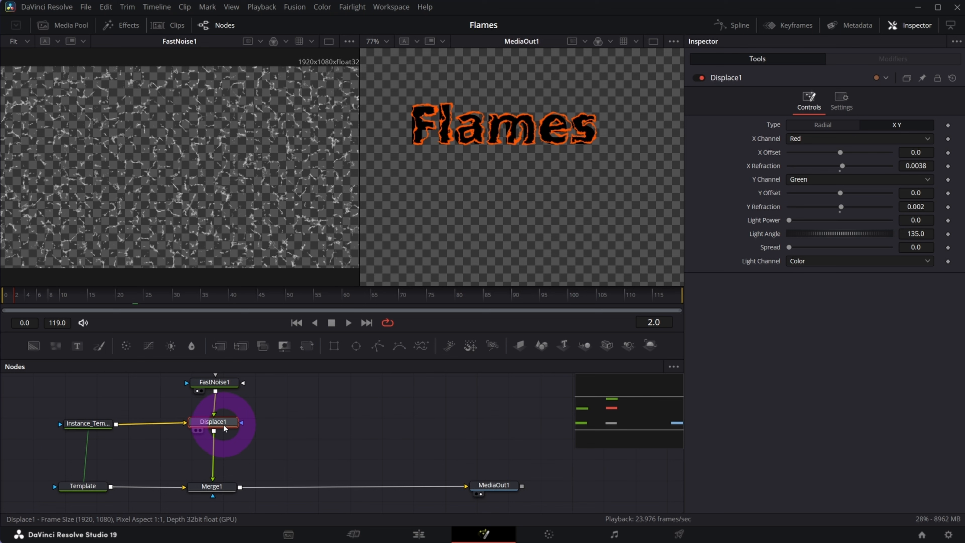
{"action": "left_click", "coordinate": [954, 269]}
{"action": "key", "text": "shift+space"}
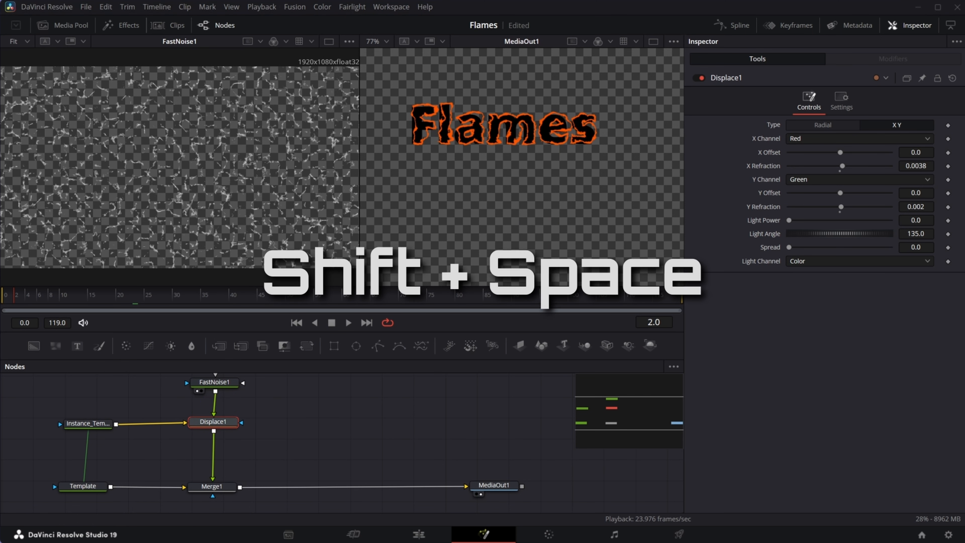
{"action": "type", "text": "soft"}
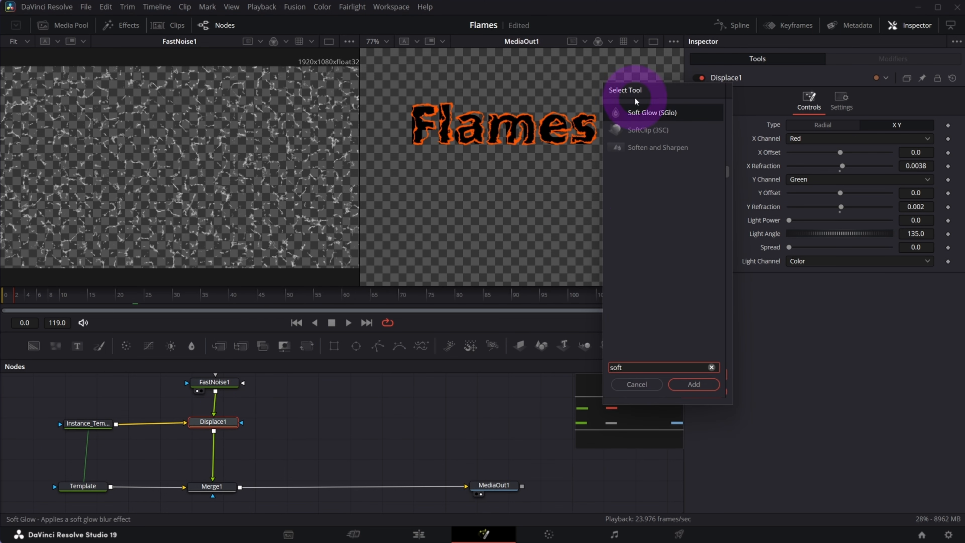
{"action": "left_click", "coordinate": [646, 112]}
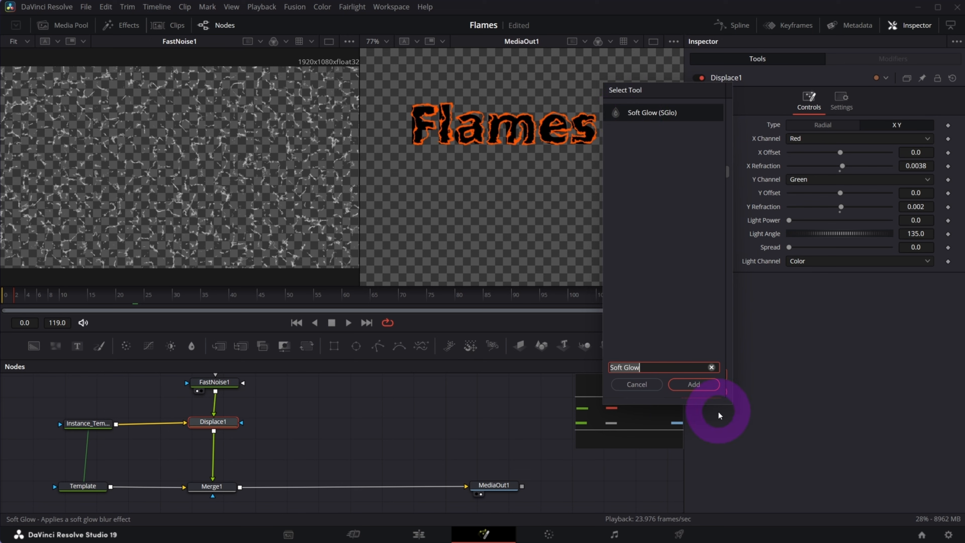
{"action": "left_click", "coordinate": [694, 384]}
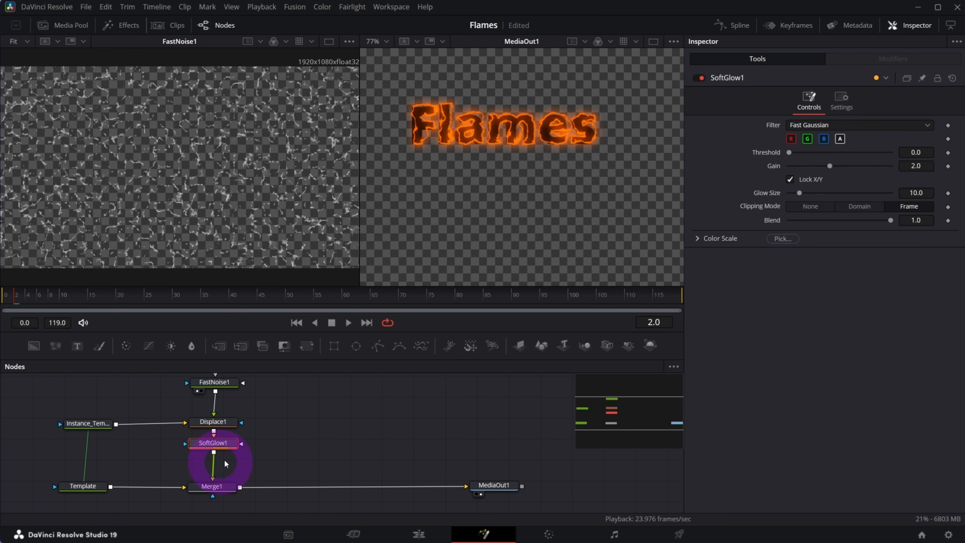
{"action": "mouse_move", "coordinate": [214, 424]}
{"action": "left_mouse_down"}
{"action": "mouse_move", "coordinate": [215, 413]}
{"action": "mouse_move", "coordinate": [215, 439]}
{"action": "left_mouse_up"}
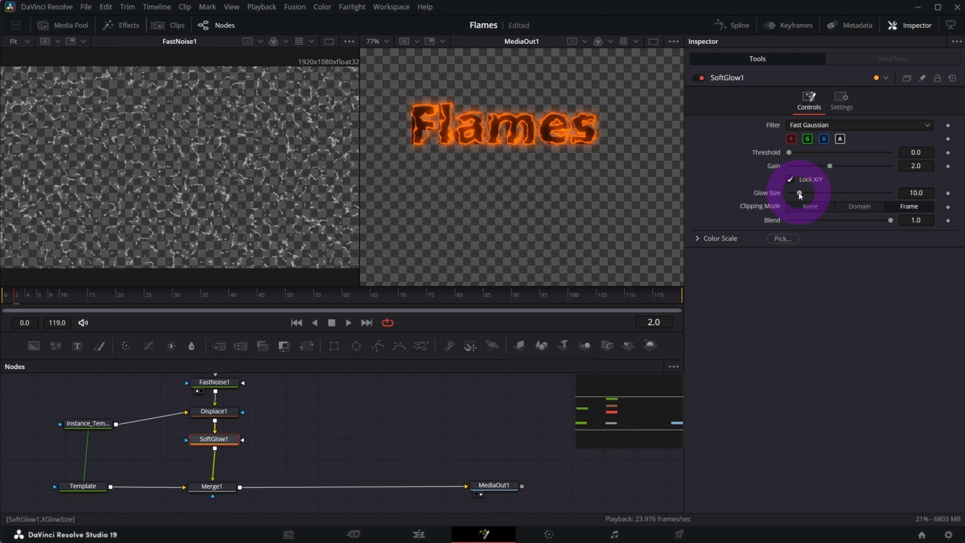
{"action": "left_click_drag", "start_coordinate": [810, 194], "coordinate": [847, 196]}
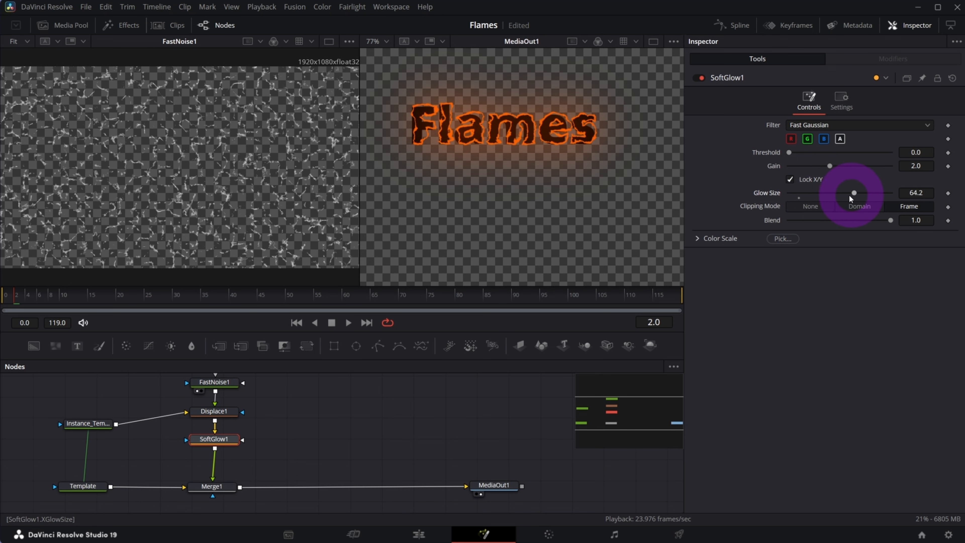
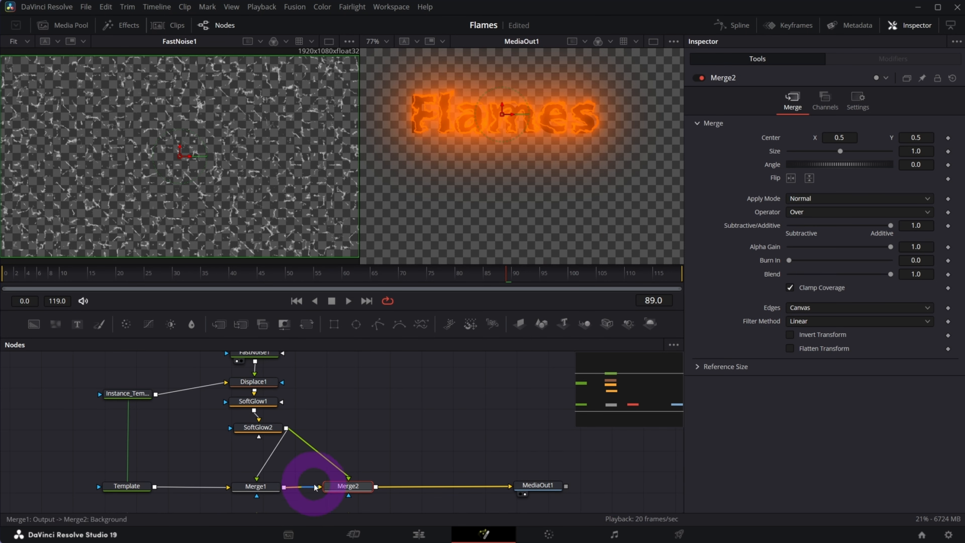
Swap Merge1's inputs so the Template text becomes the foreground over the glow
{"action": "left_click_drag", "start_coordinate": [276, 475], "coordinate": [256, 481]}
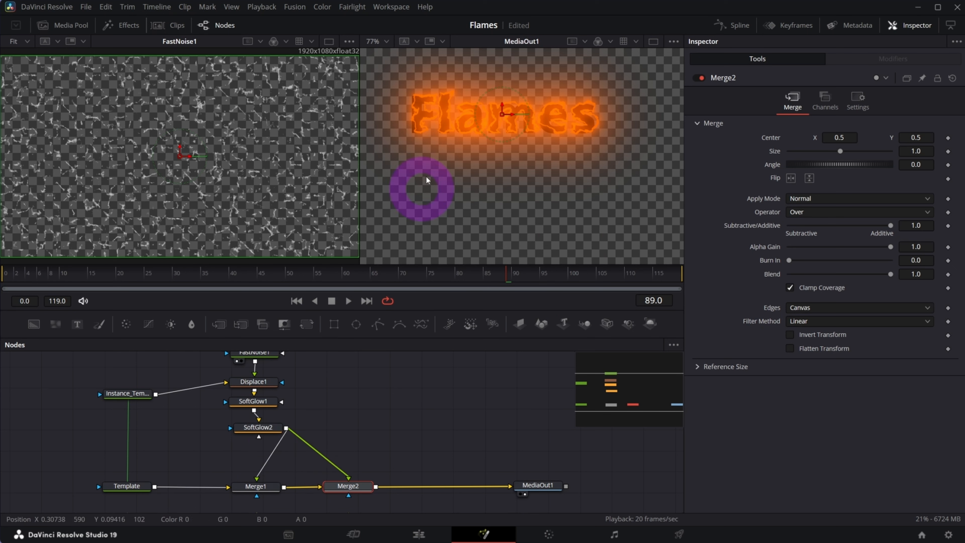
{"action": "left_click_drag", "start_coordinate": [136, 490], "coordinate": [139, 488]}
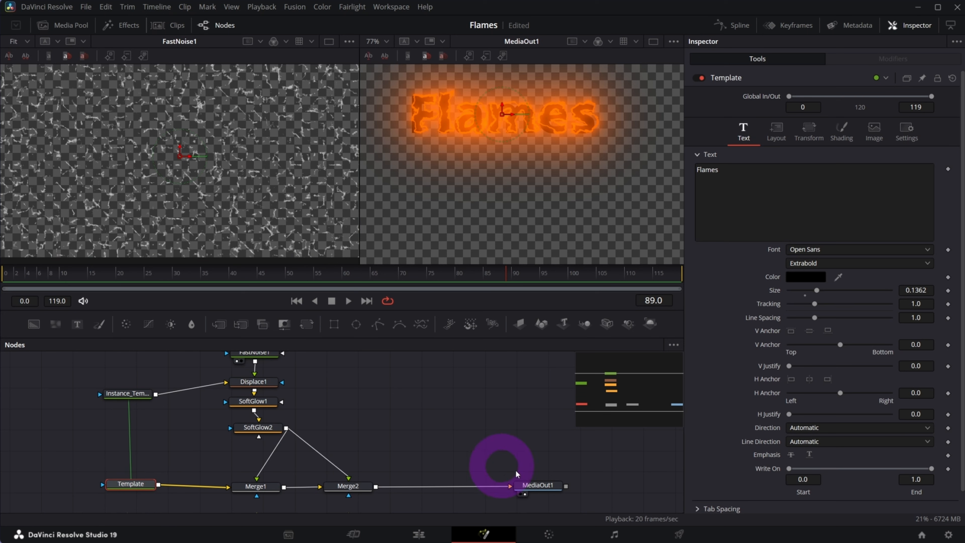
{"action": "left_click_drag", "start_coordinate": [254, 490], "coordinate": [246, 492]}
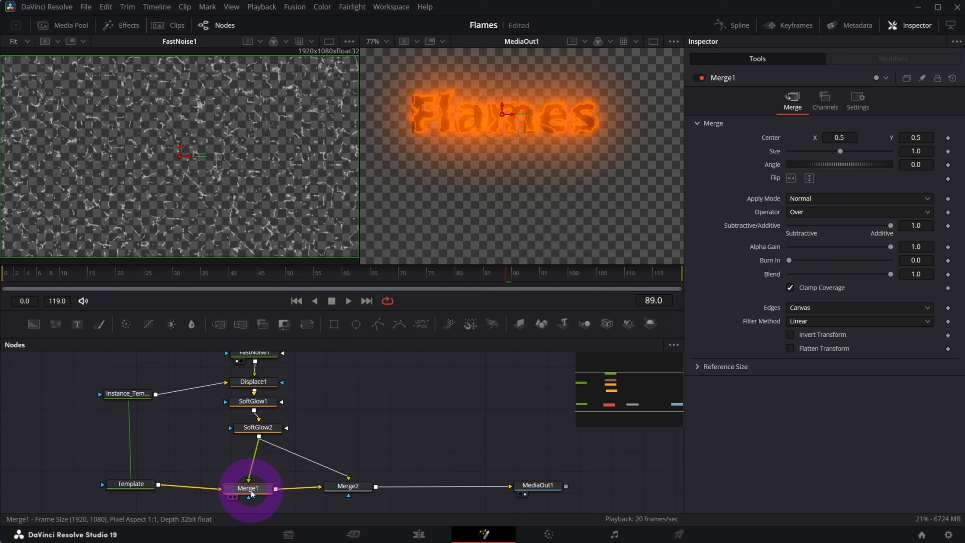
{"action": "right_click", "coordinate": [252, 493]}
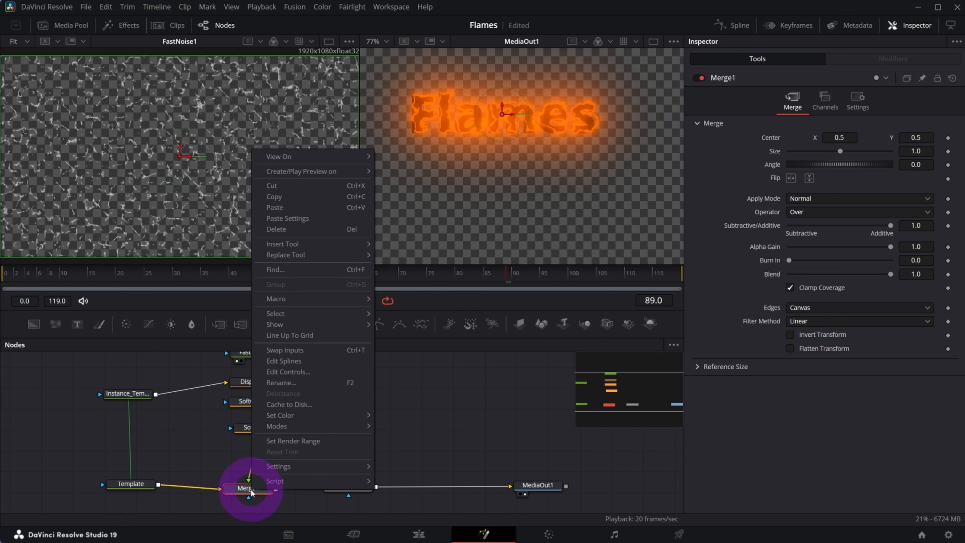
{"action": "left_click", "coordinate": [285, 350]}
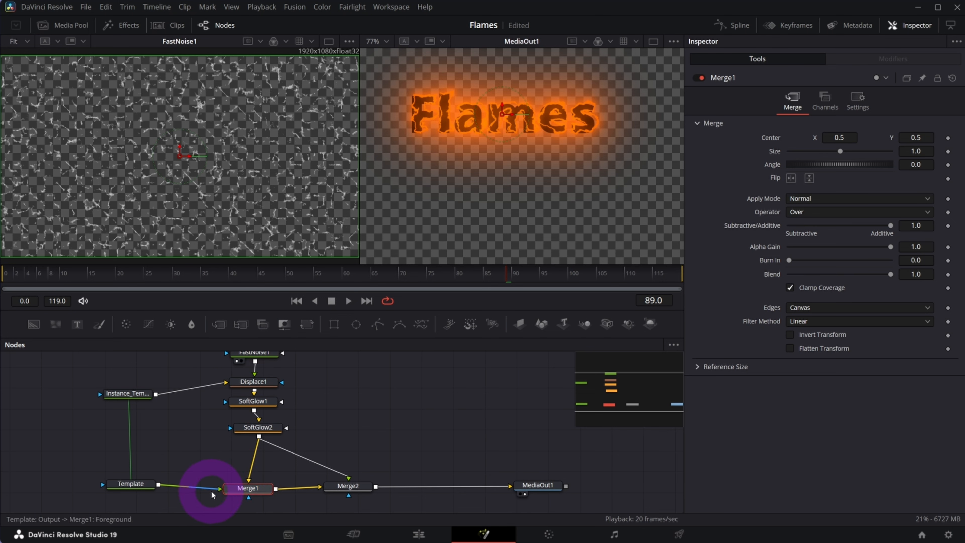
Space out the Template, Merge1 and Merge2 nodes in their row and play back the merged text
{"action": "left_click_drag", "start_coordinate": [242, 486], "coordinate": [247, 488]}
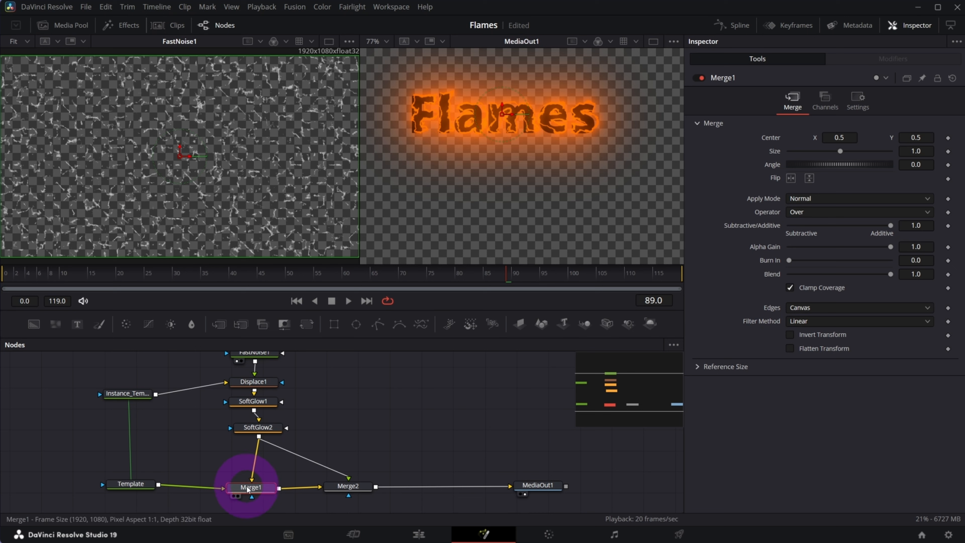
{"action": "left_click_drag", "start_coordinate": [103, 480], "coordinate": [129, 487]}
{"action": "left_click", "coordinate": [142, 487]}
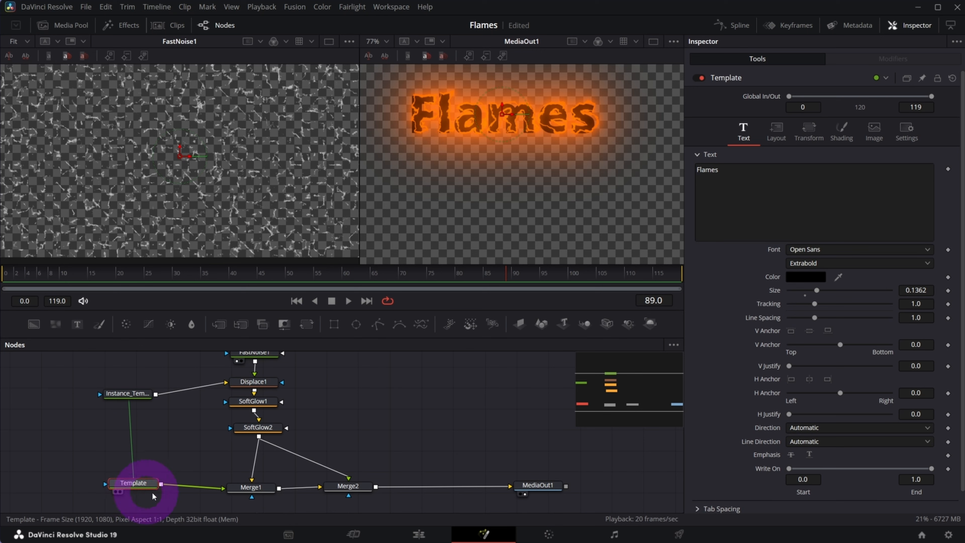
{"action": "left_click_drag", "start_coordinate": [248, 486], "coordinate": [237, 486]}
{"action": "left_click_drag", "start_coordinate": [346, 490], "coordinate": [367, 490]}
{"action": "left_click", "coordinate": [446, 169]}
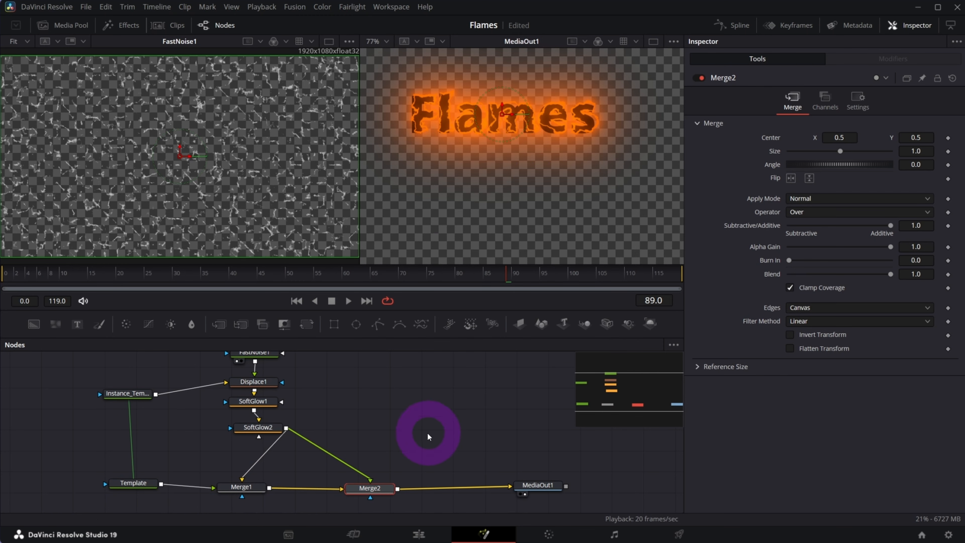
{"action": "left_click", "coordinate": [348, 300]}
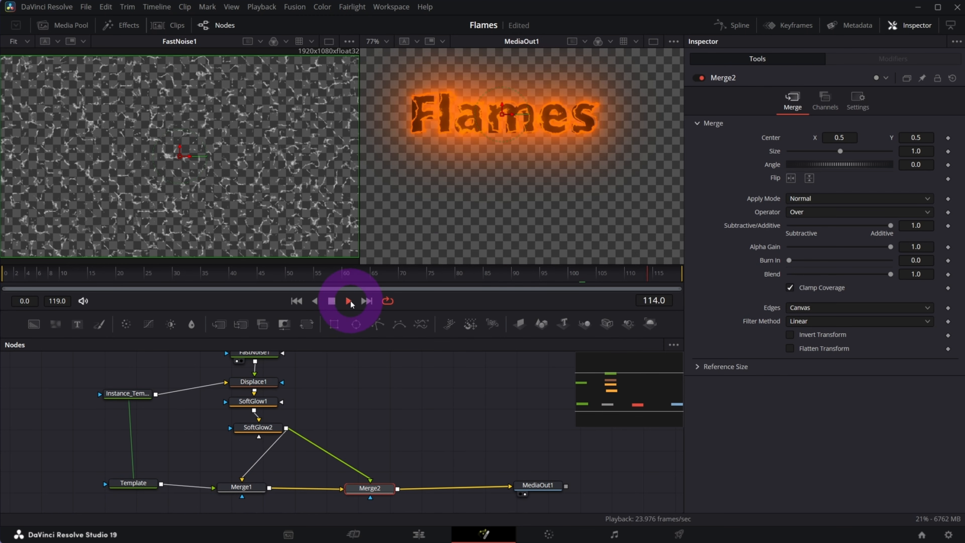
{"action": "left_click", "coordinate": [331, 300]}
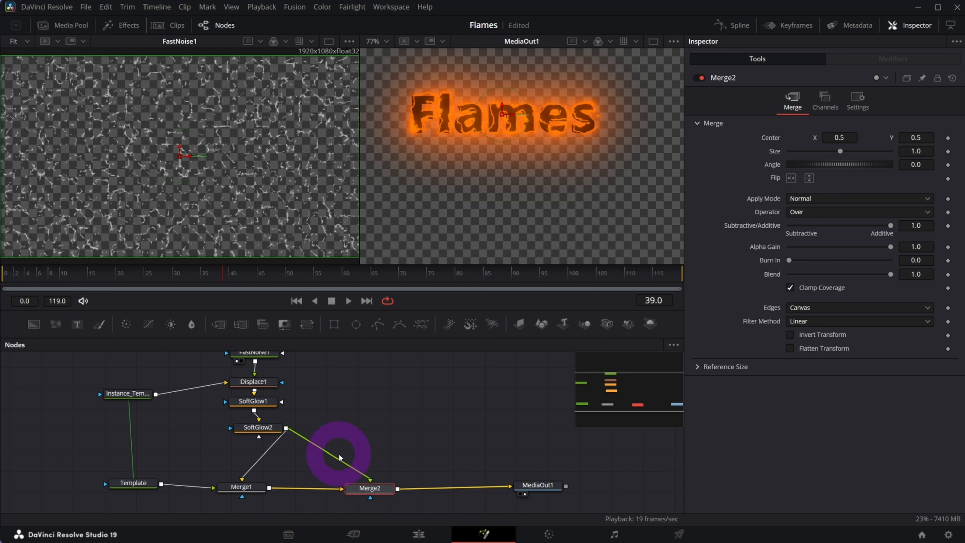
Add a pipe router on the SoftGlow2-to-Merge2 connection, place it above Merge2, and straighten SoftGlow2 under SoftGlow1
{"action": "key", "text": "alt"}
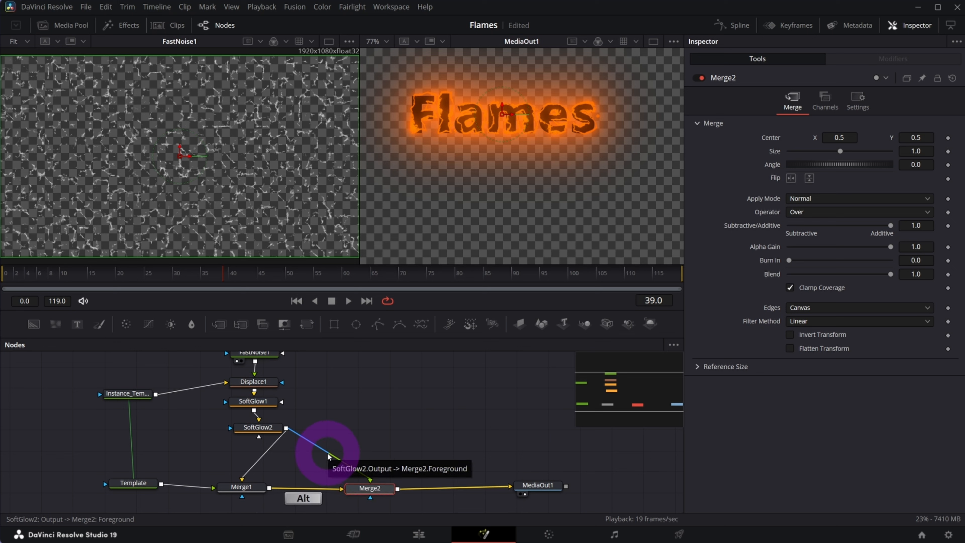
{"action": "left_click", "coordinate": [329, 456], "text": "alt"}
{"action": "left_click_drag", "start_coordinate": [328, 456], "coordinate": [371, 430]}
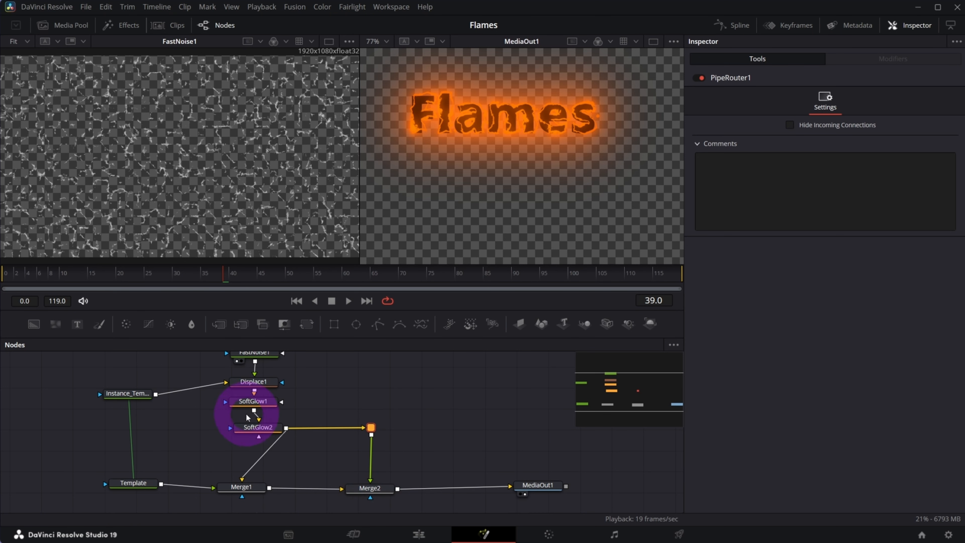
{"action": "left_click_drag", "start_coordinate": [267, 432], "coordinate": [263, 432]}
{"action": "left_click", "coordinate": [368, 488]}
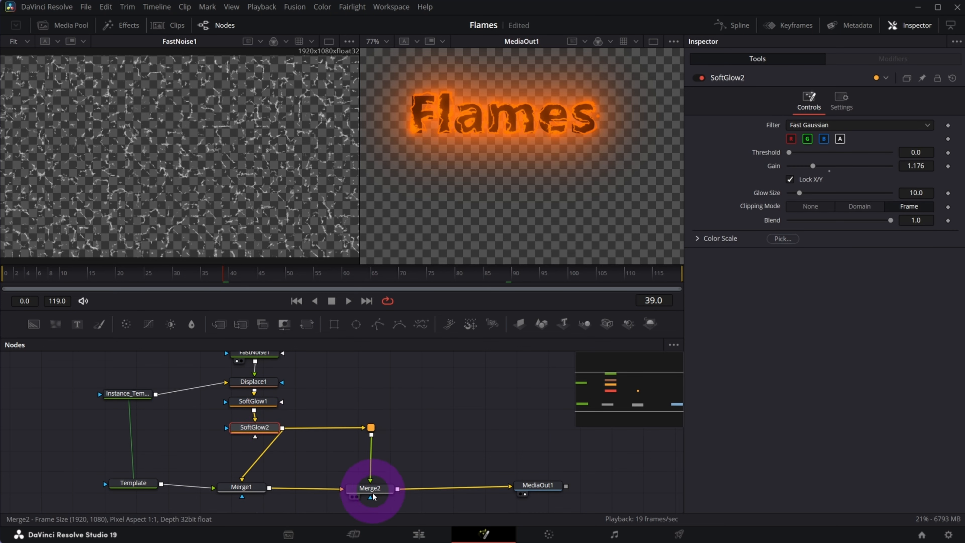
Insert a Transform node after the pipe router and position it midway above Merge2
{"action": "left_click", "coordinate": [371, 425]}
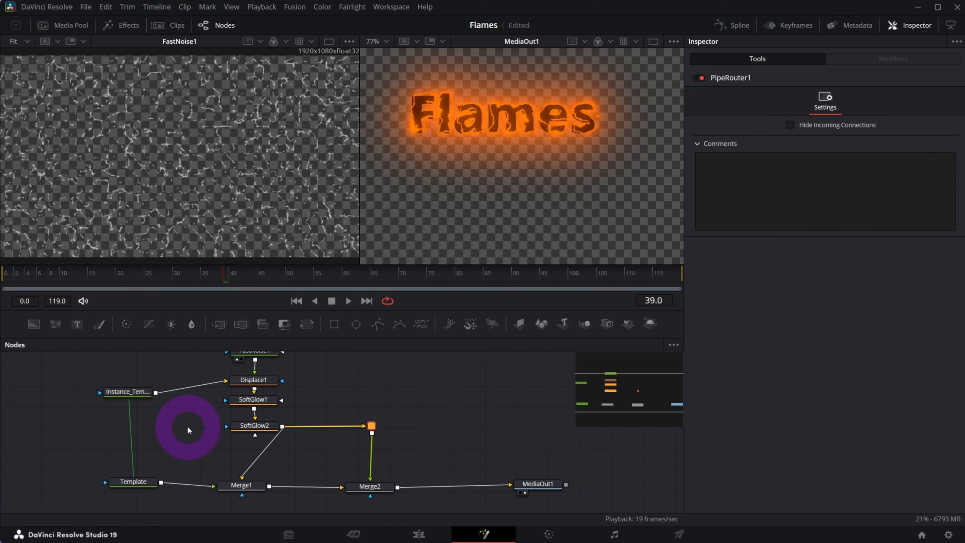
{"action": "left_click", "coordinate": [308, 325]}
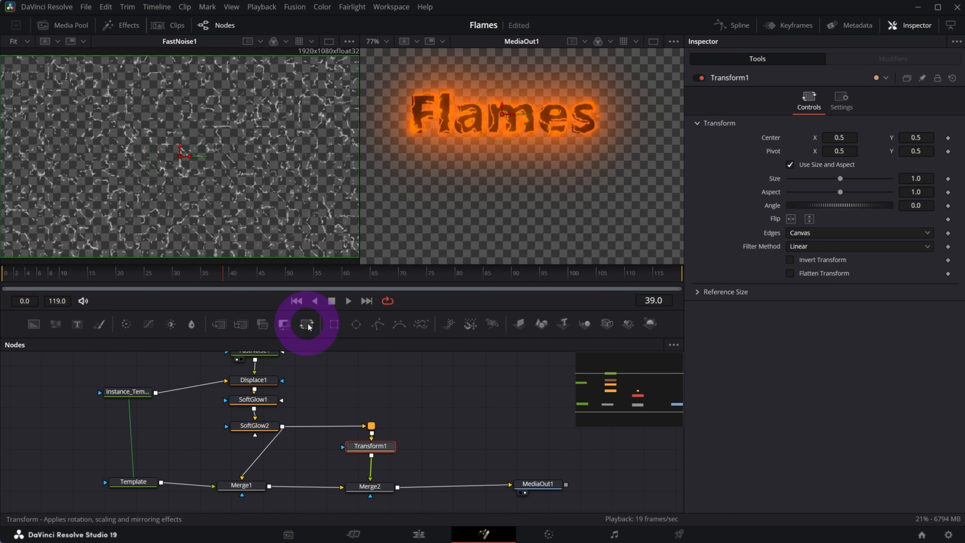
{"action": "left_click_drag", "start_coordinate": [381, 451], "coordinate": [372, 421]}
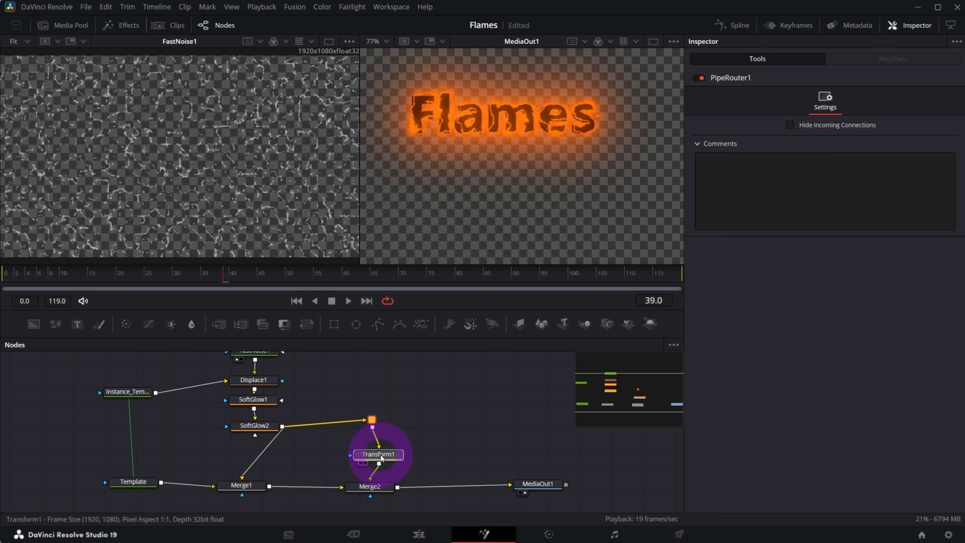
{"action": "left_click_drag", "start_coordinate": [372, 455], "coordinate": [378, 459]}
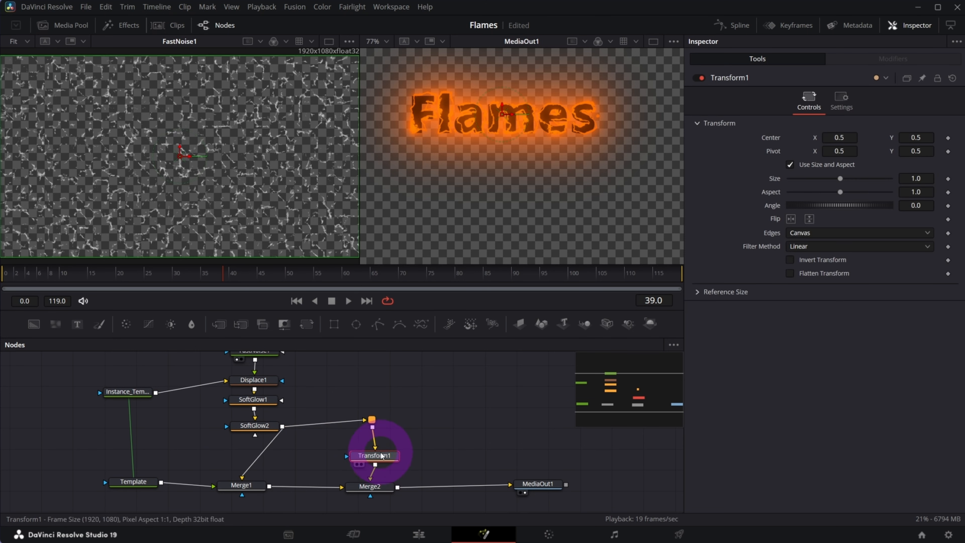
{"action": "left_click_drag", "start_coordinate": [375, 458], "coordinate": [369, 457]}
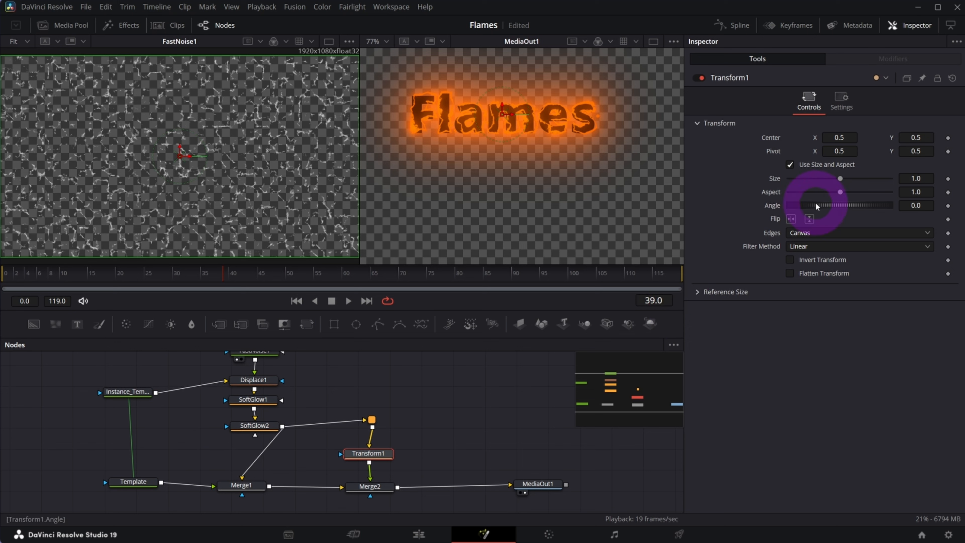
Reduce Transform1's Size to 0.966 and play back the scaled second flame layer
{"action": "left_click_drag", "start_coordinate": [916, 177], "coordinate": [908, 179]}
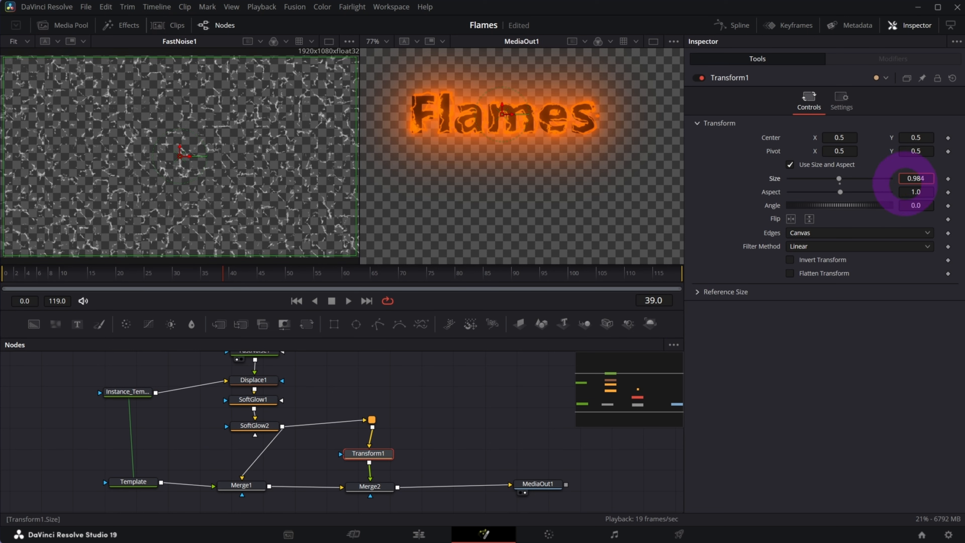
{"action": "scroll", "coordinate": [509, 105], "scroll_direction": "up", "scroll_amount": 3, "text": "ctrl"}
{"action": "scroll", "coordinate": [507, 102], "scroll_direction": "down", "scroll_amount": 3, "text": "ctrl"}
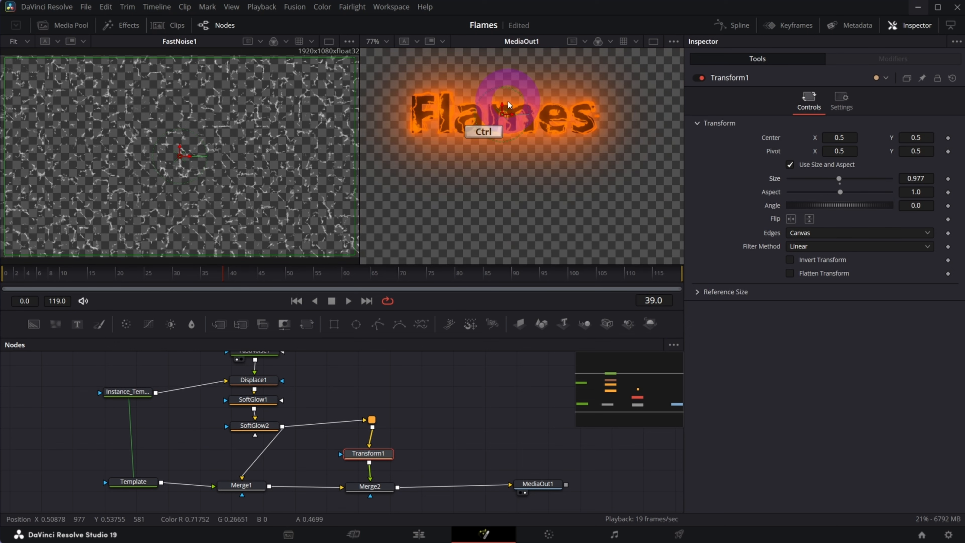
{"action": "left_click_drag", "start_coordinate": [915, 179], "coordinate": [911, 179]}
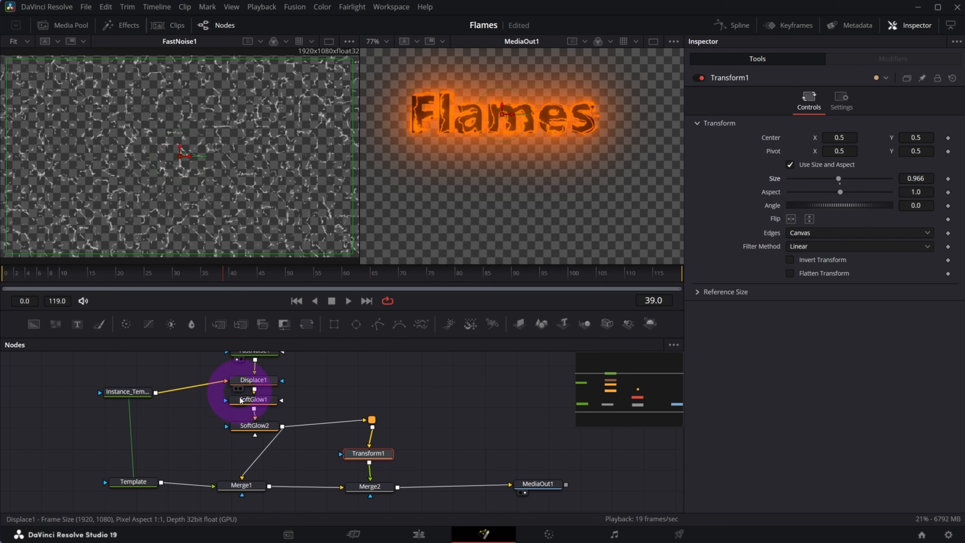
{"action": "left_click", "coordinate": [344, 303]}
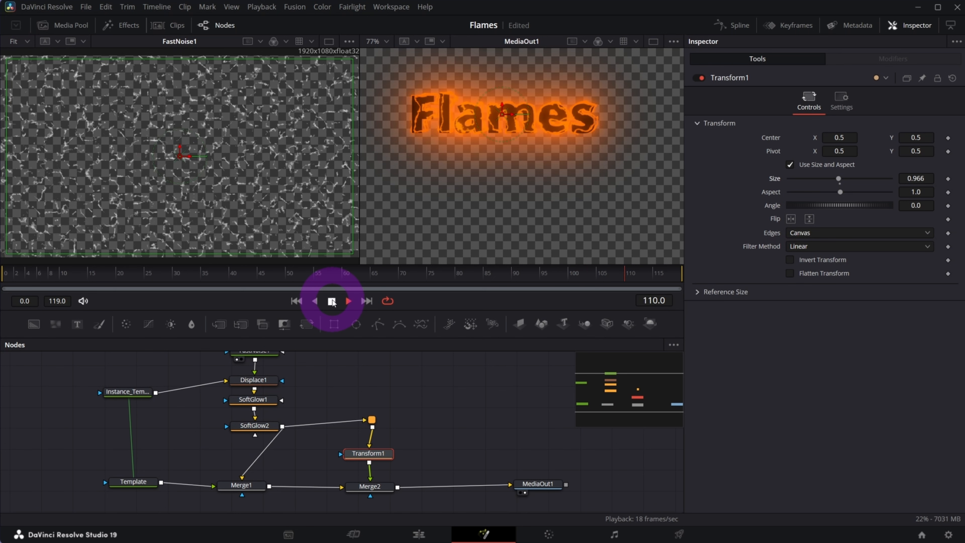
{"action": "left_click", "coordinate": [331, 301]}
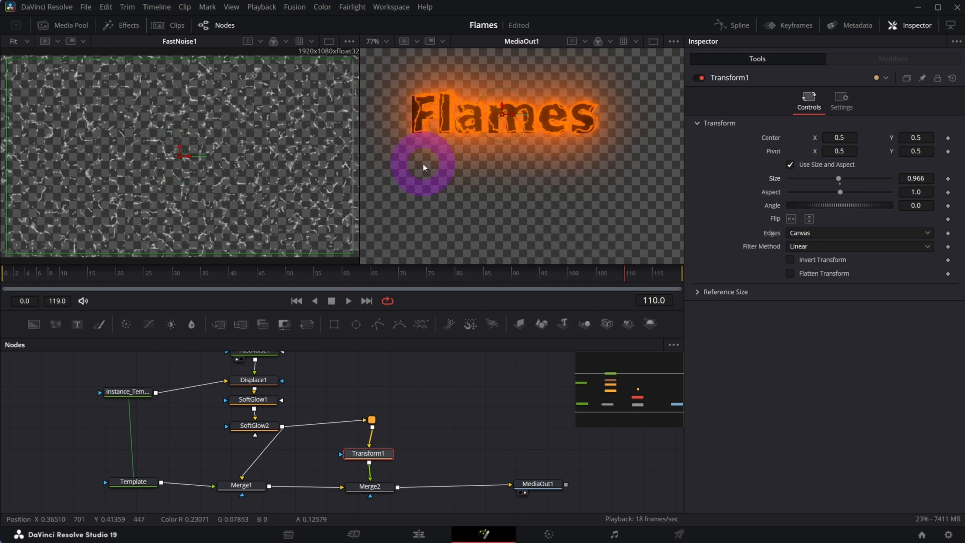
Lower SoftGlow2's Gain to 0.856 and SoftGlow1's Gain to 1.31, checking the glow up close in playback
{"action": "left_click_drag", "start_coordinate": [264, 432], "coordinate": [257, 432]}
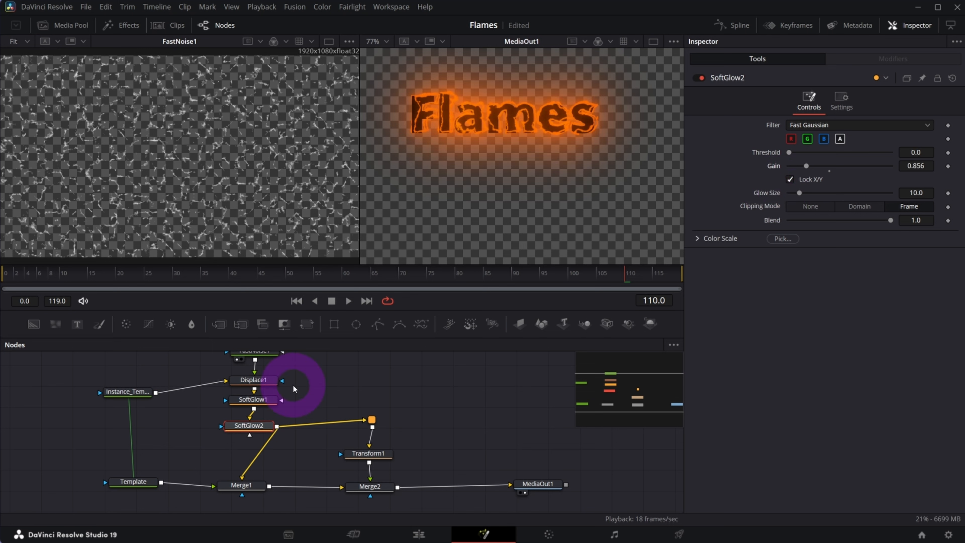
{"action": "left_click", "coordinate": [253, 403]}
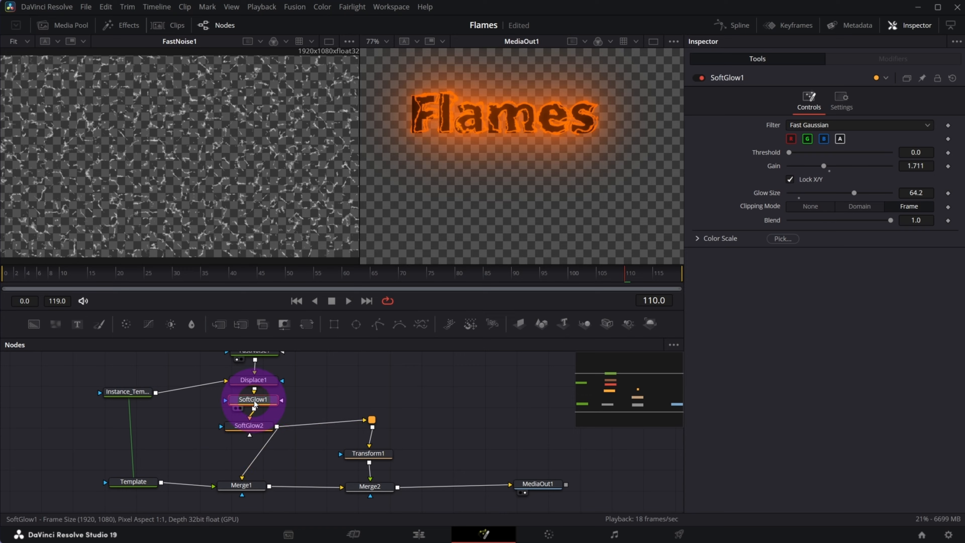
{"action": "left_click_drag", "start_coordinate": [816, 168], "coordinate": [814, 169]}
{"action": "key", "text": "space"}
{"action": "scroll", "coordinate": [521, 132], "scroll_direction": "up", "scroll_amount": 2}
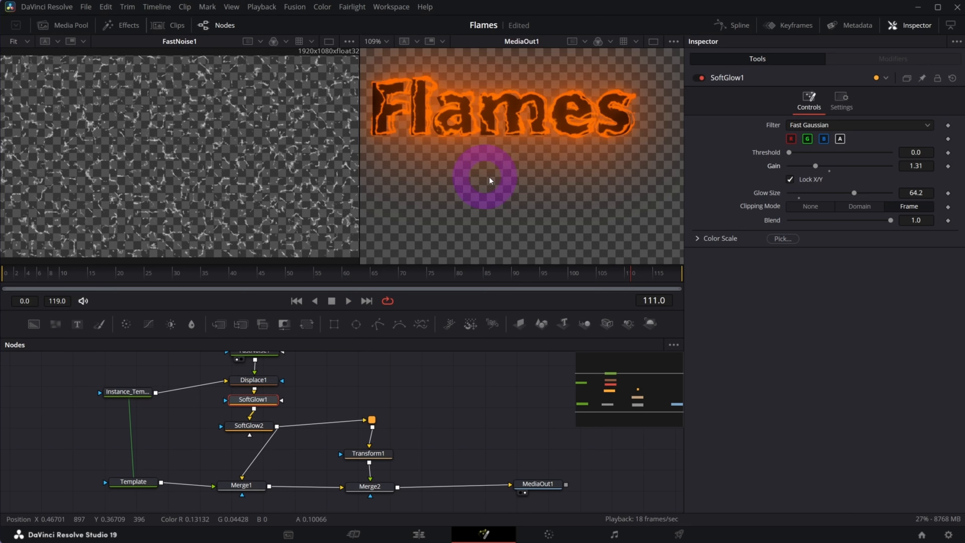
Set Displace1's X Refraction to 0.004 and Y Refraction to 0.003, judging stronger distortion in playback along the way
{"action": "left_click_drag", "start_coordinate": [504, 417], "coordinate": [626, 392]}
{"action": "left_click", "coordinate": [272, 403]}
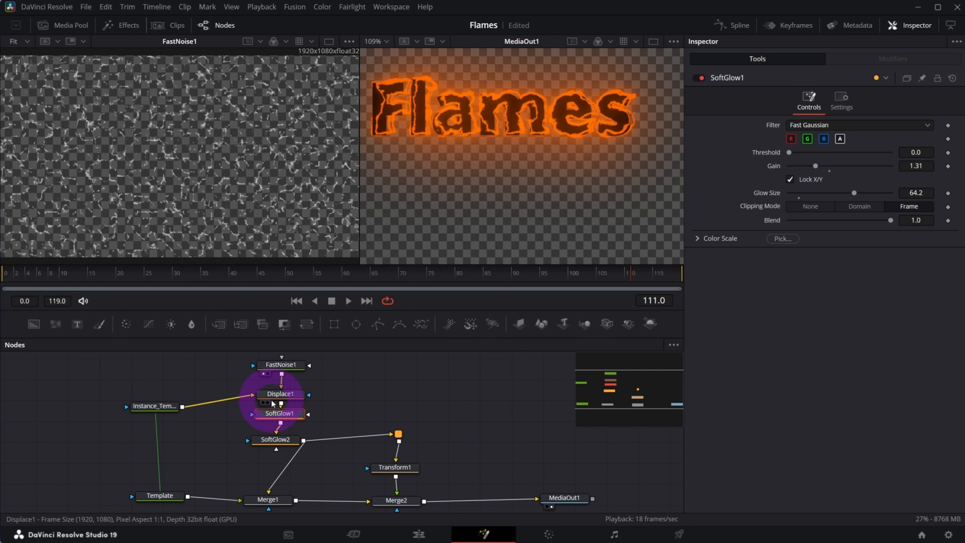
{"action": "left_click", "coordinate": [343, 398]}
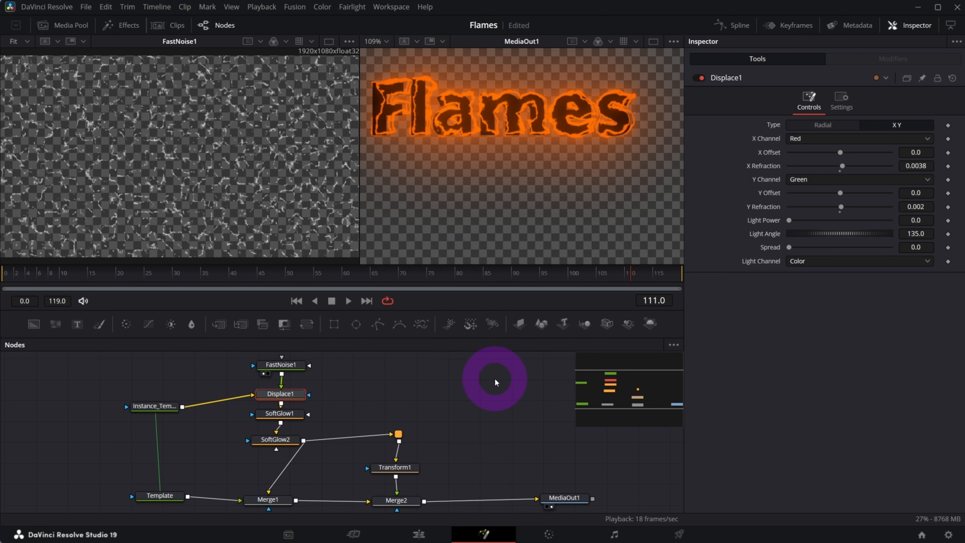
{"action": "left_click_drag", "start_coordinate": [278, 394], "coordinate": [280, 391]}
{"action": "left_click", "coordinate": [535, 391]}
{"action": "left_click", "coordinate": [816, 206]}
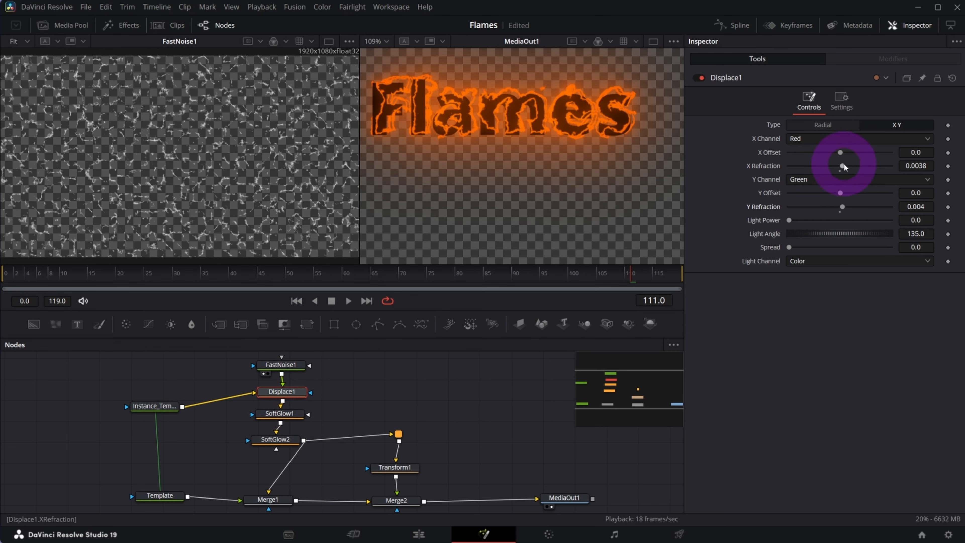
{"action": "left_click_drag", "start_coordinate": [842, 168], "coordinate": [843, 168]}
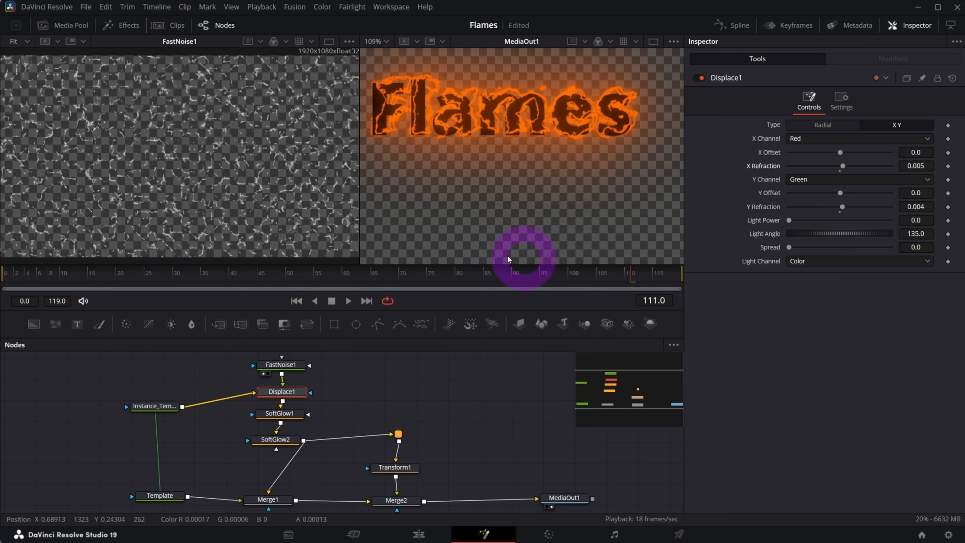
{"action": "key", "text": "space"}
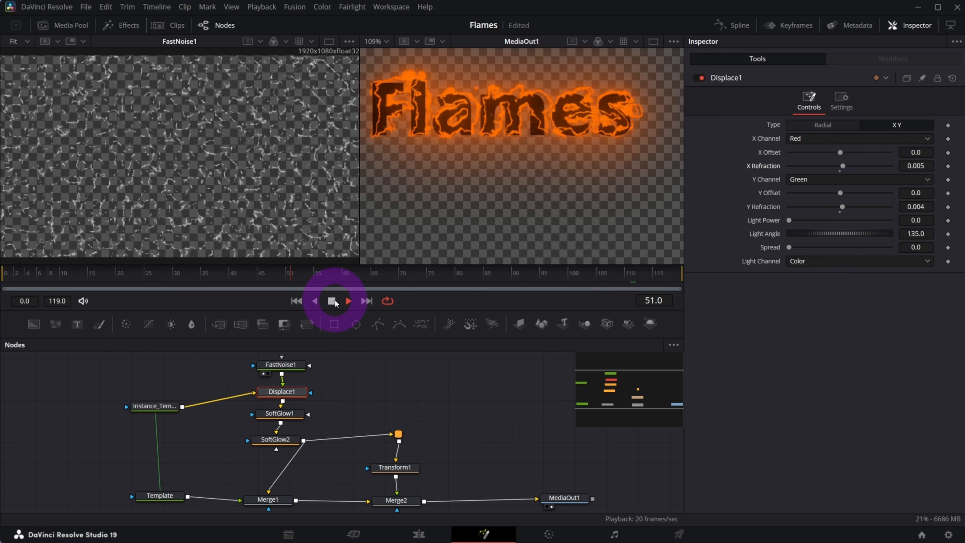
{"action": "left_click", "coordinate": [332, 301]}
{"action": "left_click_drag", "start_coordinate": [844, 167], "coordinate": [843, 168]}
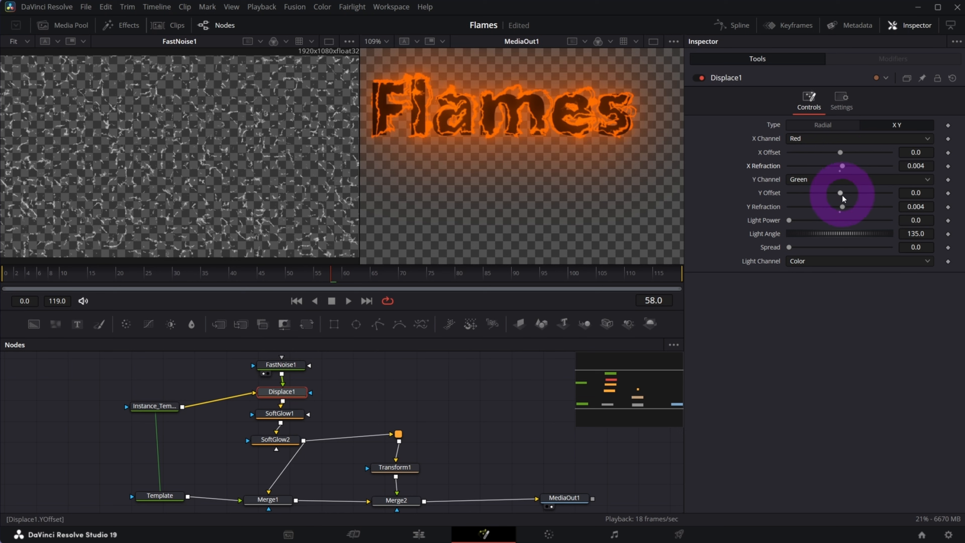
{"action": "left_click_drag", "start_coordinate": [843, 207], "coordinate": [842, 209]}
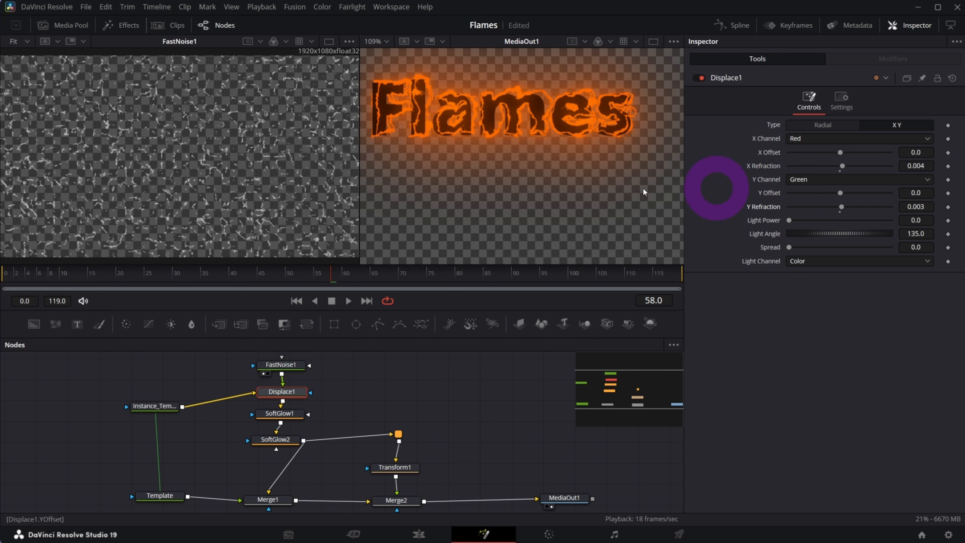
Set FastNoise1's Detail to 50 and Scale to 50, and play back the flames with the finer noise
{"action": "left_click_drag", "start_coordinate": [614, 392], "coordinate": [627, 393]}
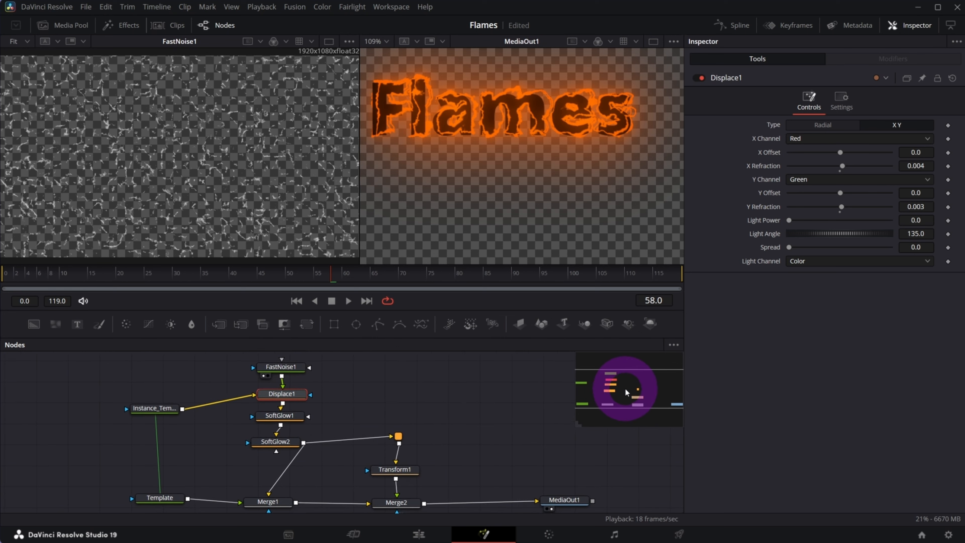
{"action": "left_click", "coordinate": [285, 367]}
{"action": "left_click", "coordinate": [916, 180]}
{"action": "type", "text": "5.0"}
{"action": "key", "text": "Tab"}
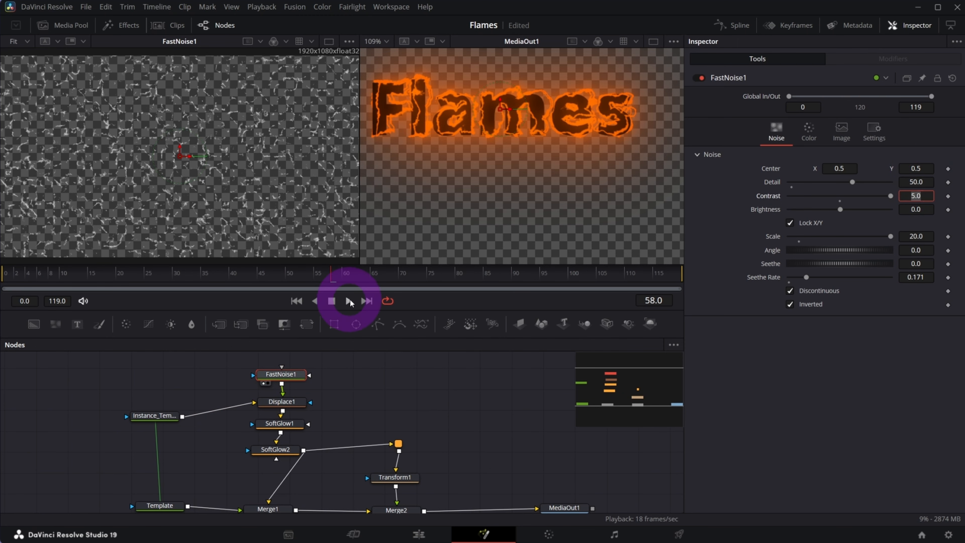
{"action": "left_click", "coordinate": [912, 239]}
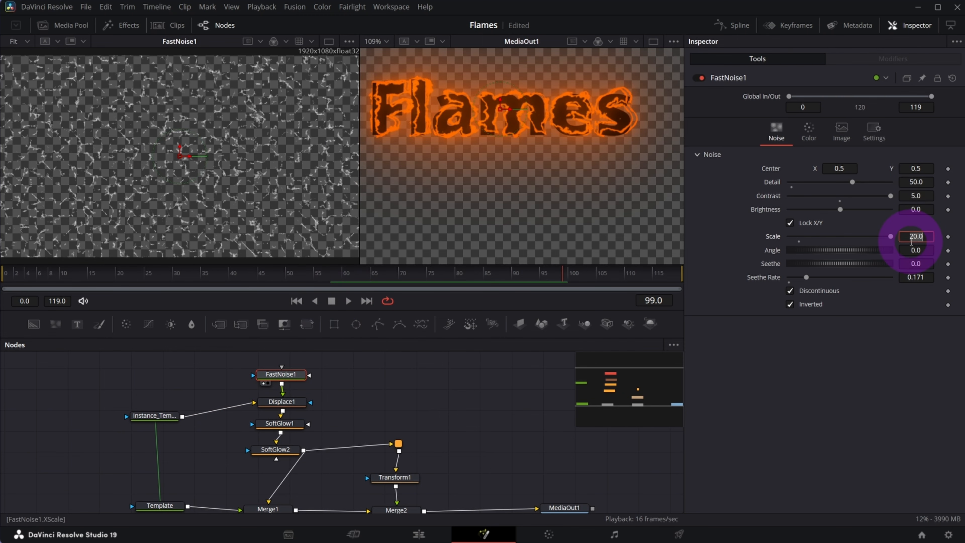
{"action": "type", "text": "50"}
{"action": "key", "text": "Tab"}
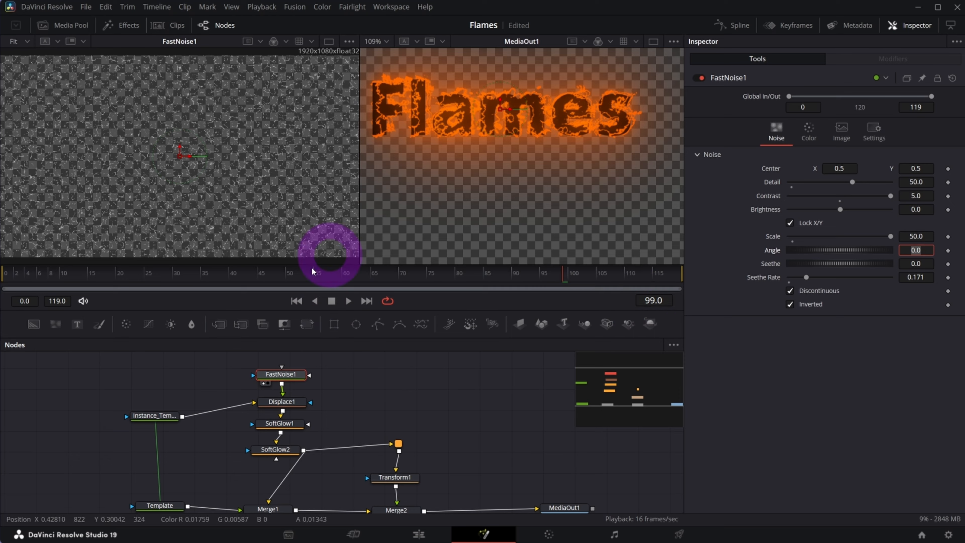
{"action": "left_click", "coordinate": [347, 302]}
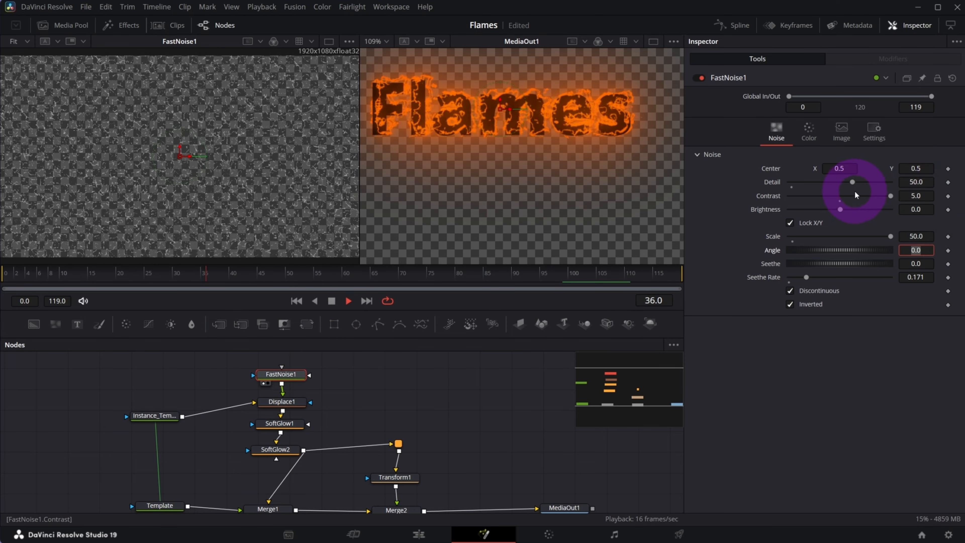
Lower FastNoise1's Detail to 20, nudge it slightly higher, and inspect the playing flames close up
{"action": "left_click", "coordinate": [912, 180]}
{"action": "type", "text": "20"}
{"action": "key", "text": "Tab"}
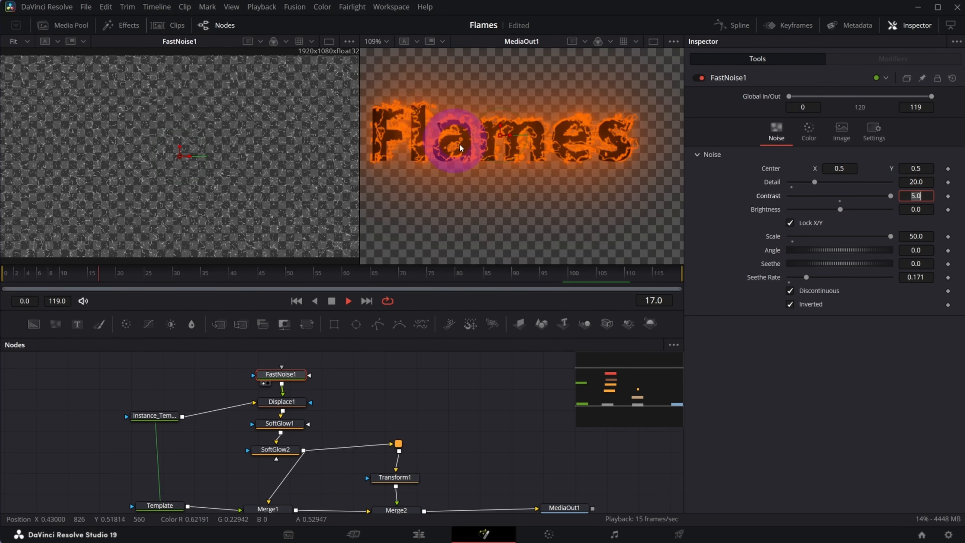
{"action": "mouse_move", "coordinate": [814, 183]}
{"action": "left_mouse_down"}
{"action": "mouse_move", "coordinate": [829, 183]}
{"action": "mouse_move", "coordinate": [820, 186]}
{"action": "left_mouse_up"}
{"action": "scroll", "coordinate": [468, 148], "scroll_direction": "up", "scroll_amount": 3}
{"action": "scroll", "coordinate": [490, 140], "scroll_direction": "down", "scroll_amount": 3}
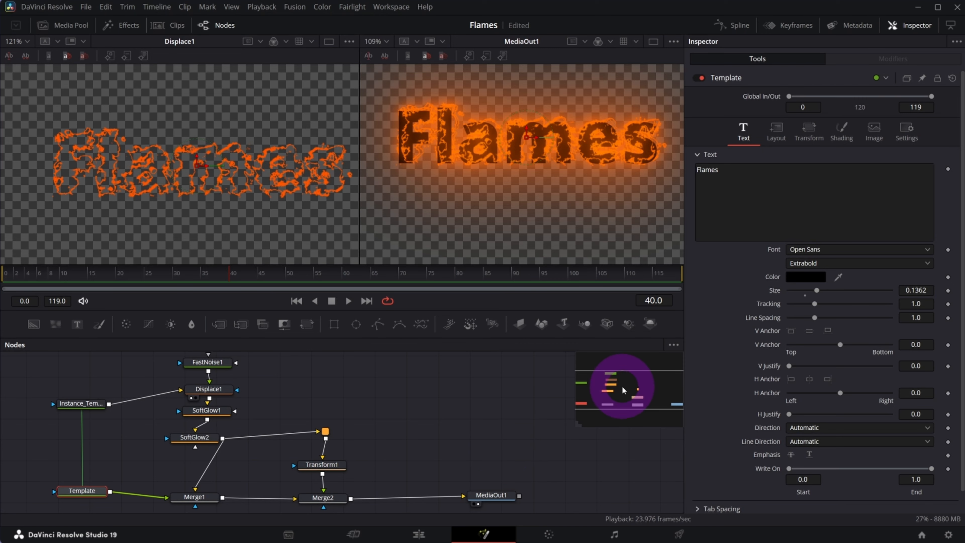
Add a second Fast Noise node in the empty area above MediaOut1 and show it in the second viewer
{"action": "left_click", "coordinate": [482, 384]}
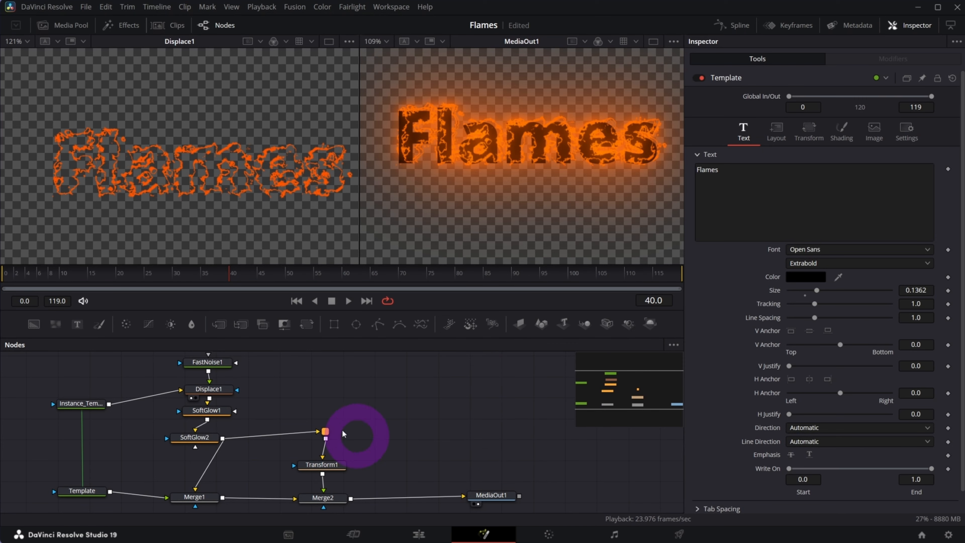
{"action": "left_click_drag", "start_coordinate": [55, 324], "coordinate": [425, 379]}
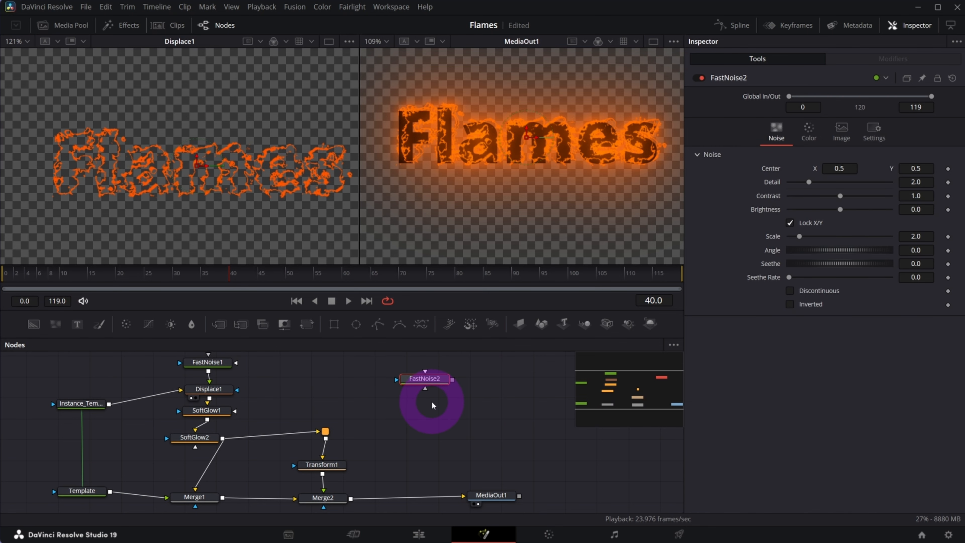
{"action": "key", "text": "2"}
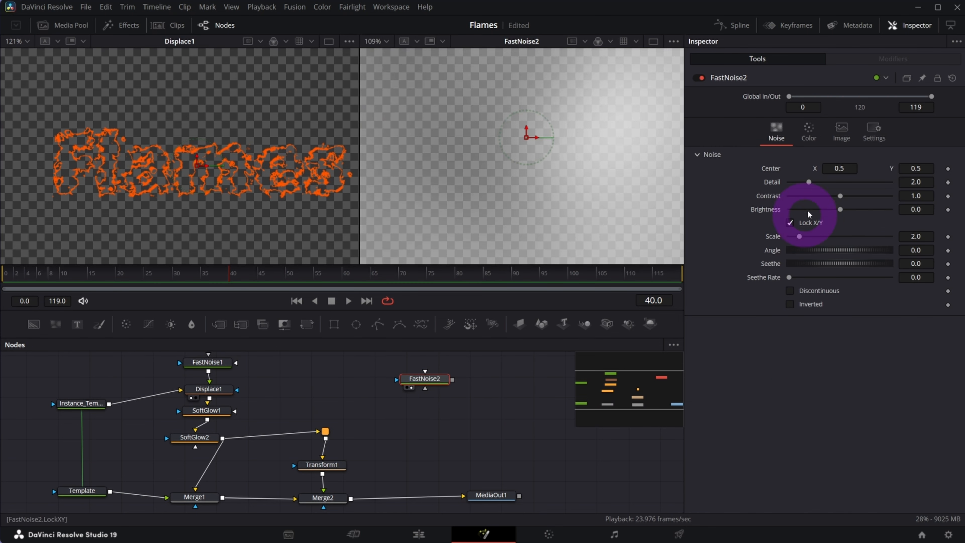
Set FastNoise2's Detail to 10, Contrast to 5 and Scale to 150
{"action": "left_click_drag", "start_coordinate": [808, 183], "coordinate": [925, 207]}
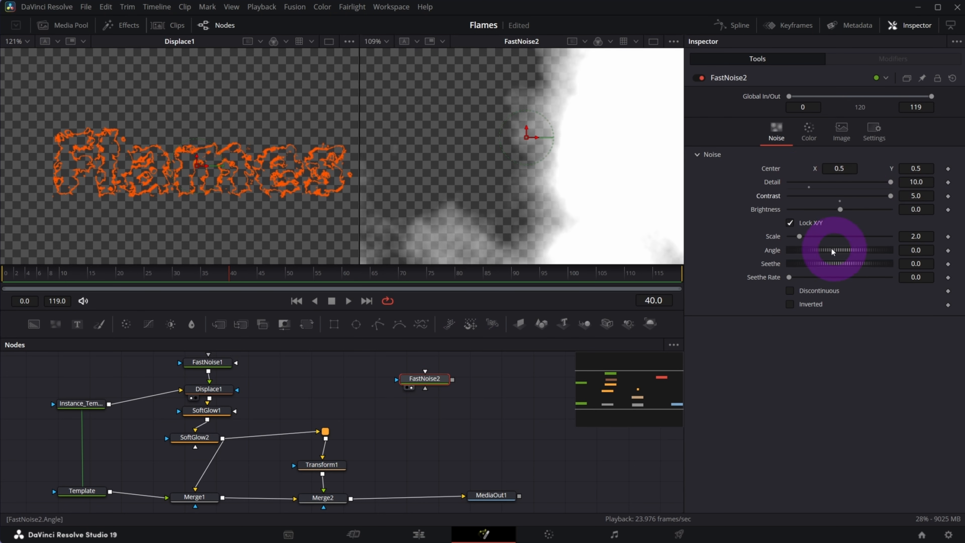
{"action": "left_click_drag", "start_coordinate": [797, 237], "coordinate": [960, 254]}
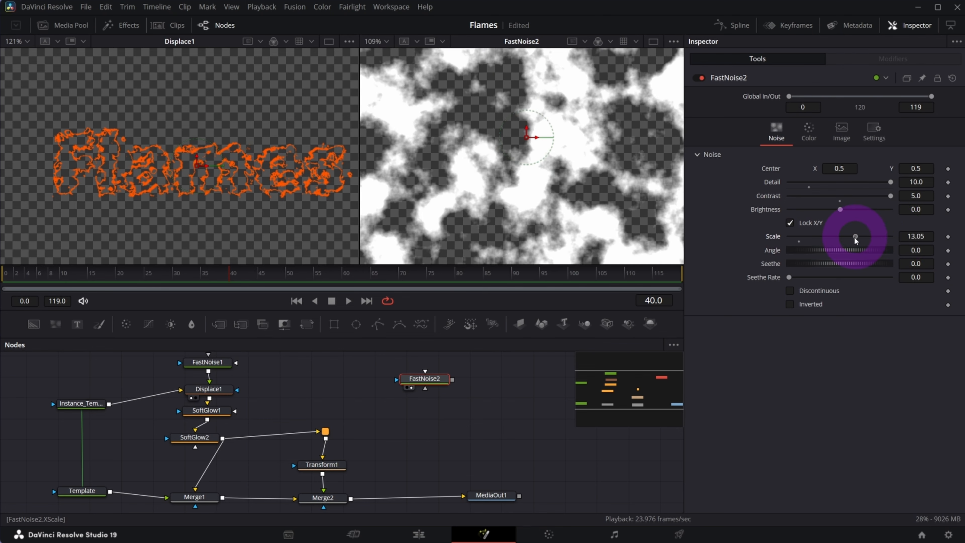
{"action": "left_click", "coordinate": [918, 236]}
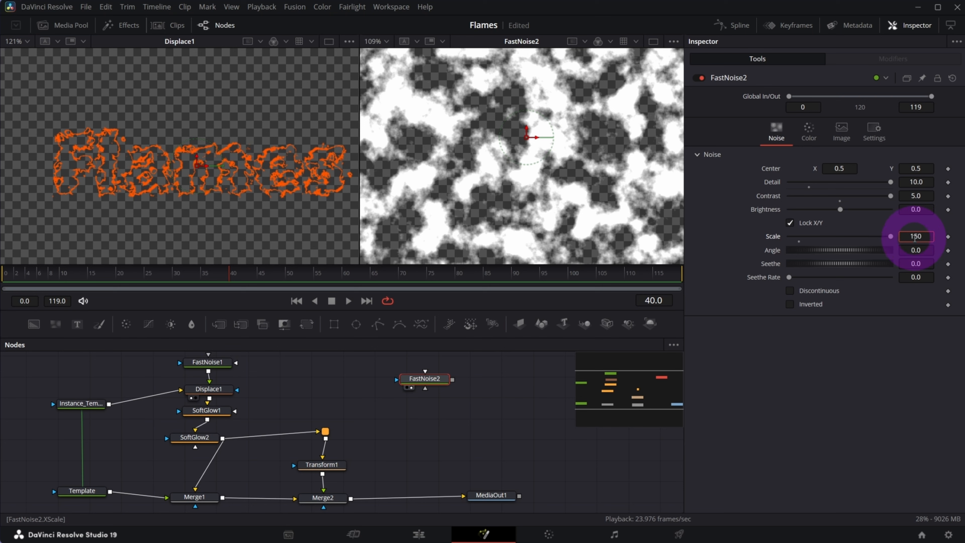
{"action": "key", "text": "Tab"}
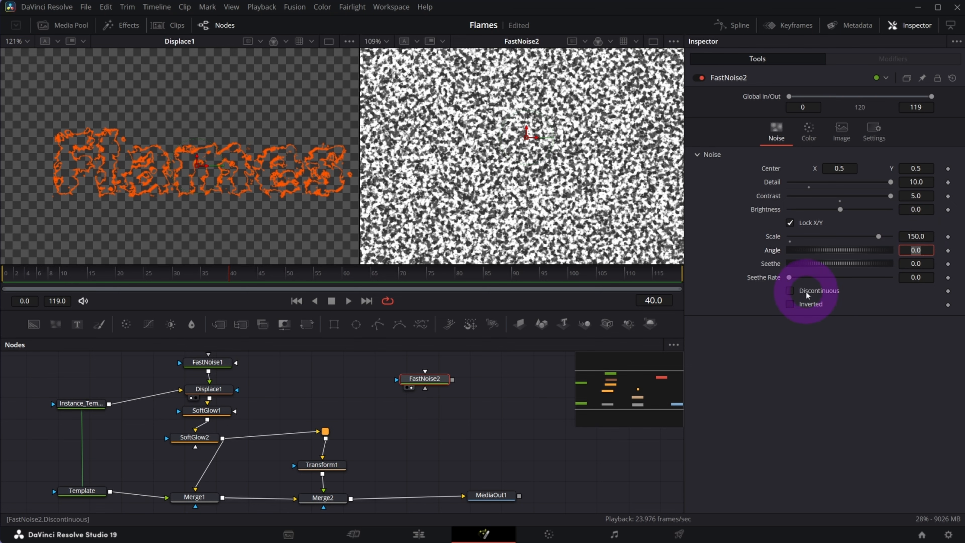
Make FastNoise2 Discontinuous and Inverted, and animate it with a Seethe Rate of 0.2
{"action": "left_click", "coordinate": [800, 294]}
{"action": "left_click", "coordinate": [797, 309]}
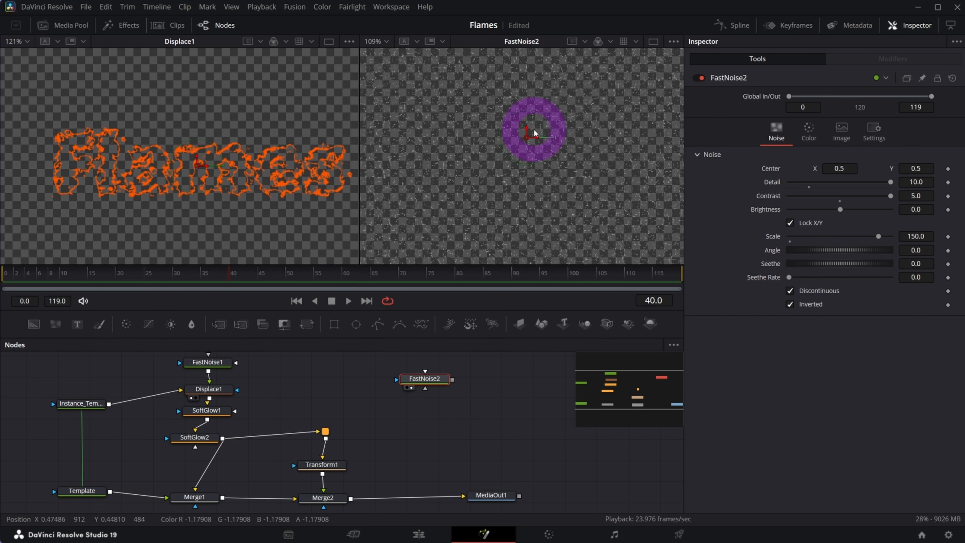
{"action": "scroll", "coordinate": [580, 160], "scroll_direction": "up", "scroll_amount": 8}
{"action": "scroll", "coordinate": [494, 137], "scroll_direction": "down", "scroll_amount": 2}
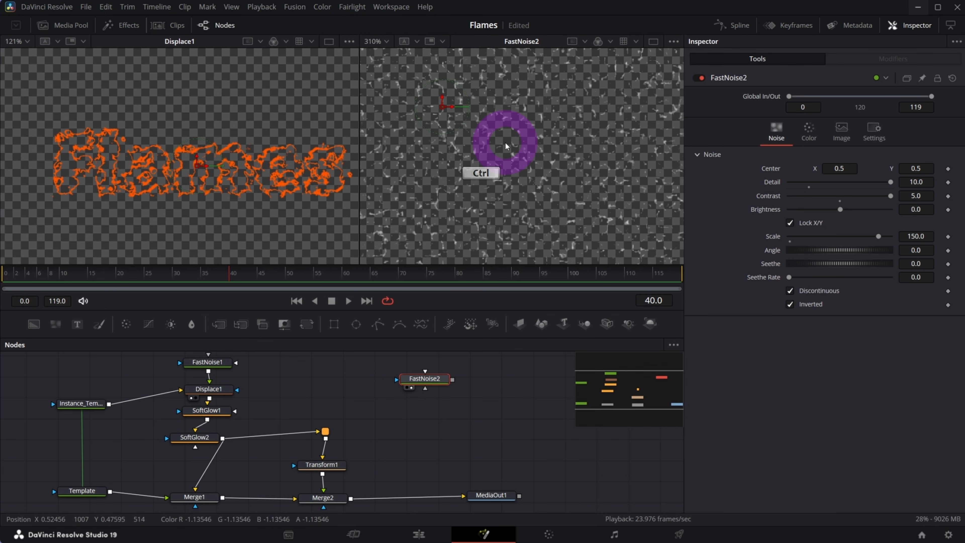
{"action": "left_click", "coordinate": [809, 278]}
Try a Contrast of 20 on FastNoise2, settle on 10, and examine the noise specks close up in playback
{"action": "left_click", "coordinate": [909, 196]}
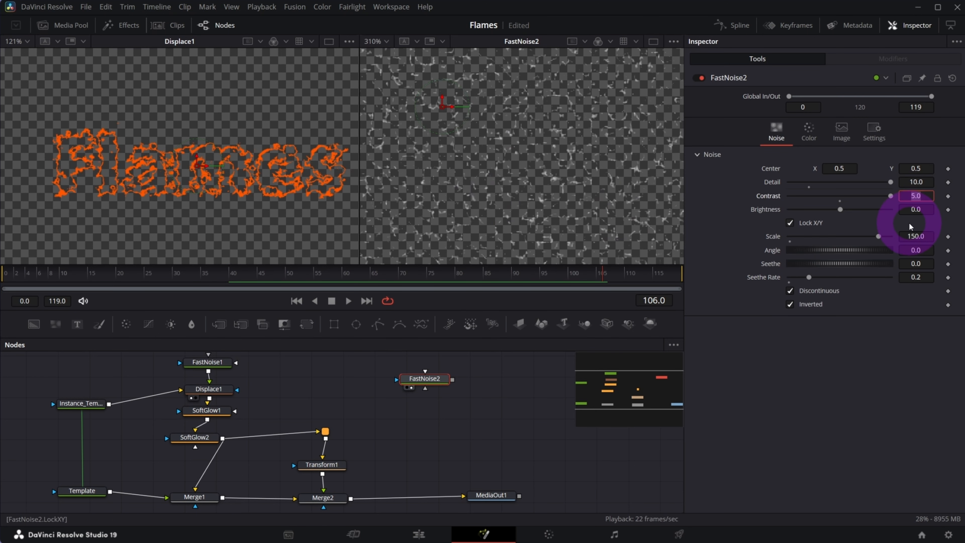
{"action": "key", "text": "Tab"}
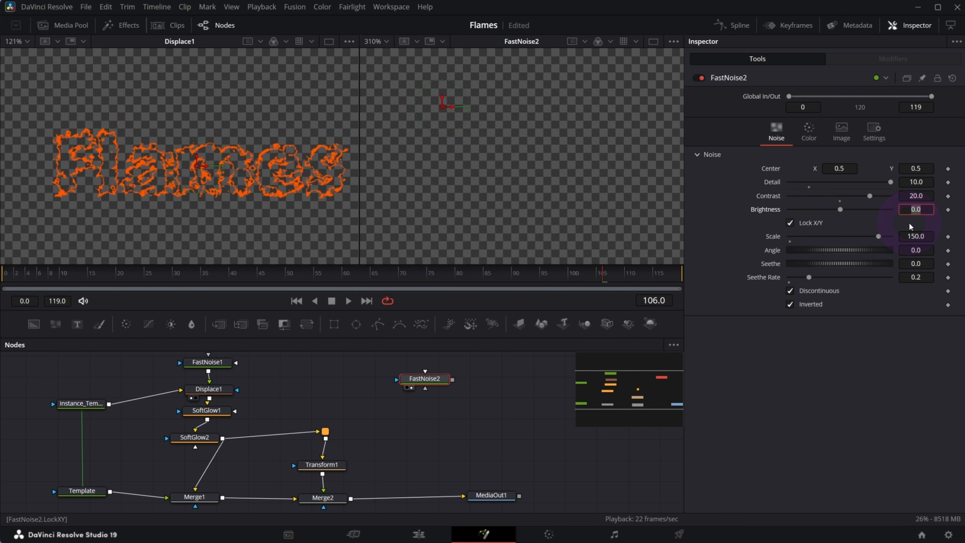
{"action": "left_click", "coordinate": [921, 197]}
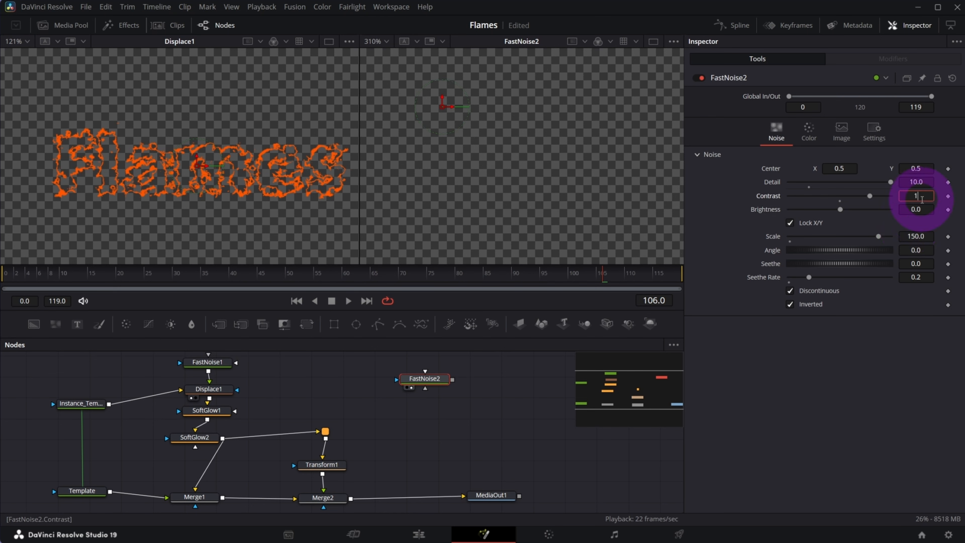
{"action": "key", "text": "Tab"}
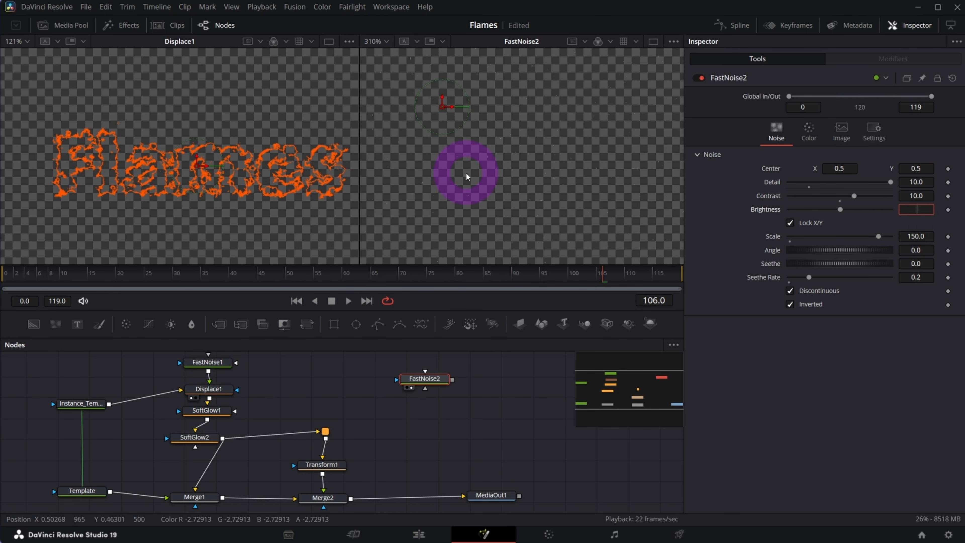
{"action": "left_click", "coordinate": [474, 273]}
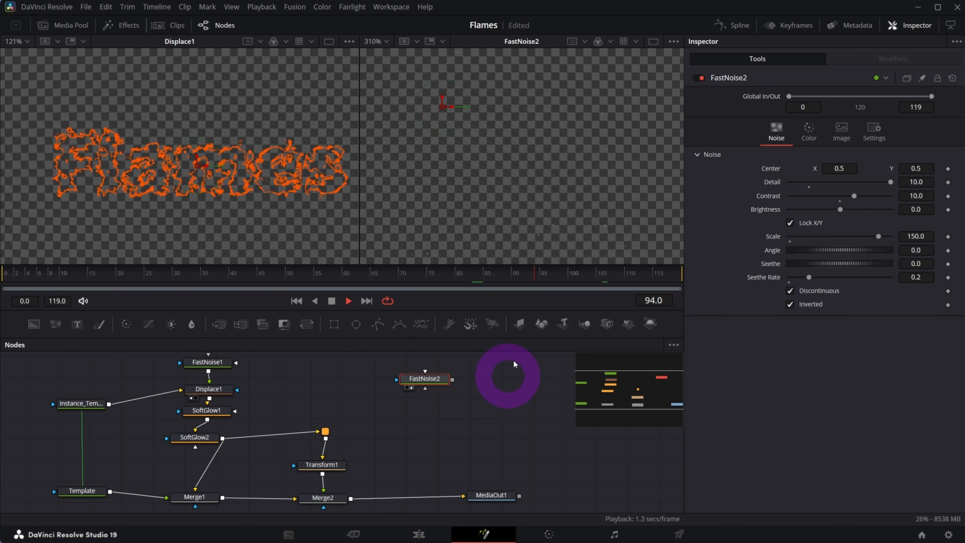
{"action": "scroll", "coordinate": [547, 164], "scroll_direction": "up", "scroll_amount": 4}
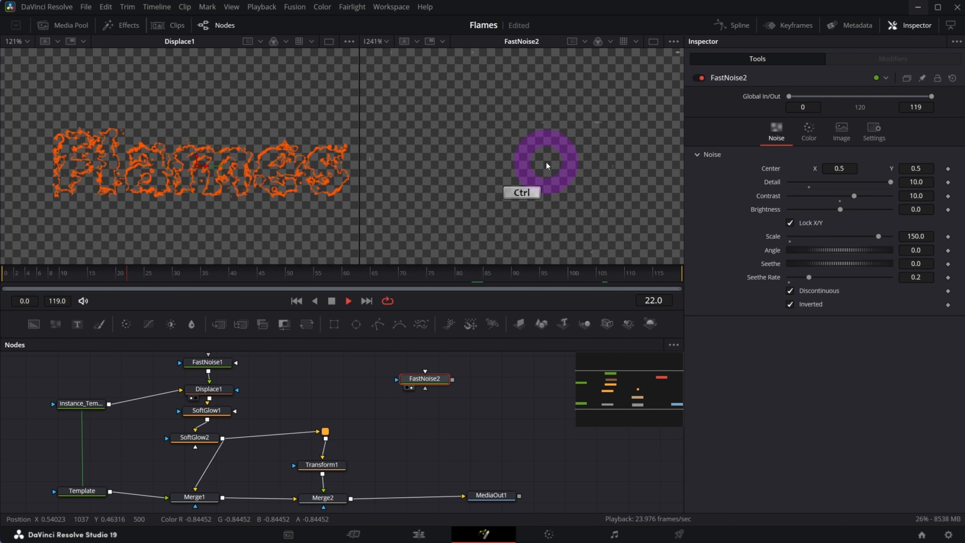
{"action": "scroll", "coordinate": [502, 163], "scroll_direction": "down", "scroll_amount": 3}
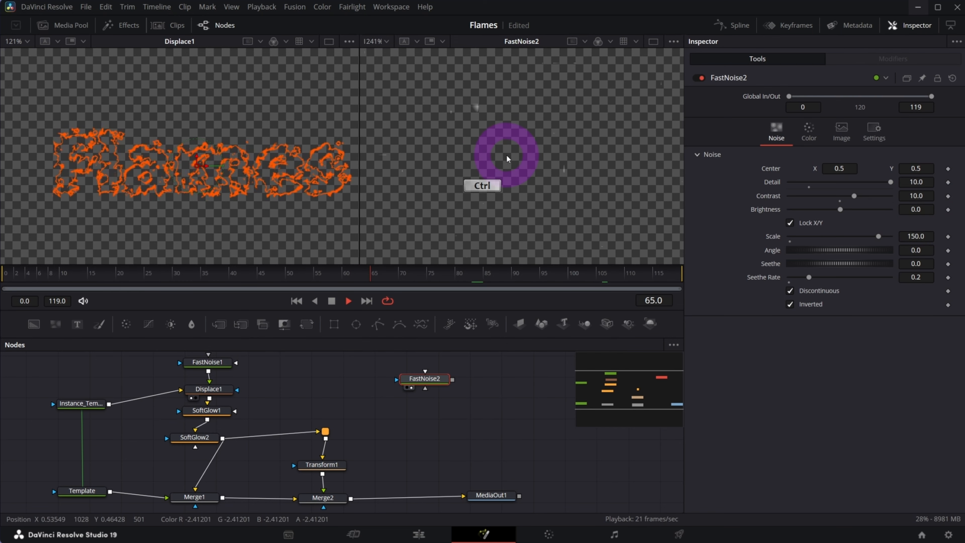
{"action": "scroll", "coordinate": [569, 178], "scroll_direction": "up", "scroll_amount": 1}
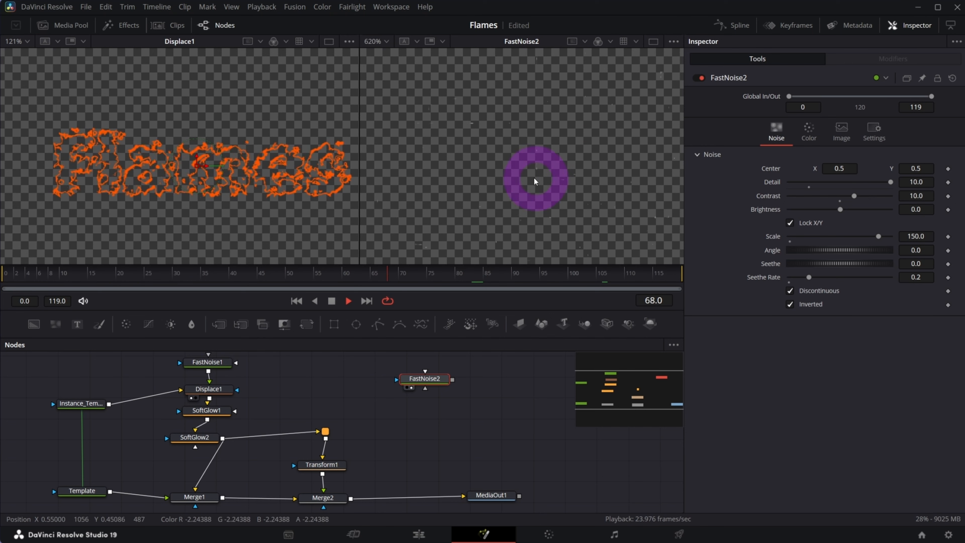
{"action": "scroll", "coordinate": [570, 194], "scroll_direction": "down", "scroll_amount": 5}
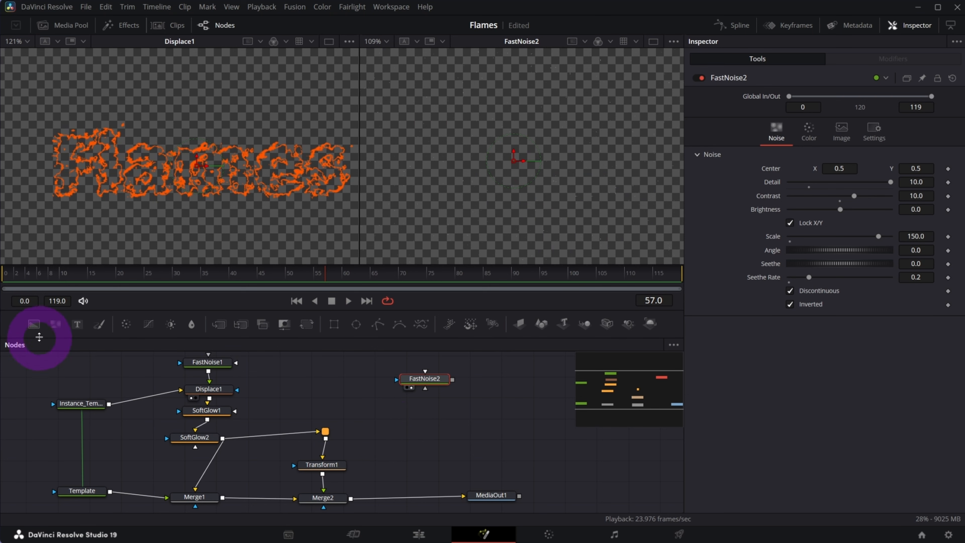
Add a Background node directly below FastNoise2 and colour it orange with red 1.0, green 0.333 and blue 0
{"action": "left_click_drag", "start_coordinate": [34, 324], "coordinate": [410, 418]}
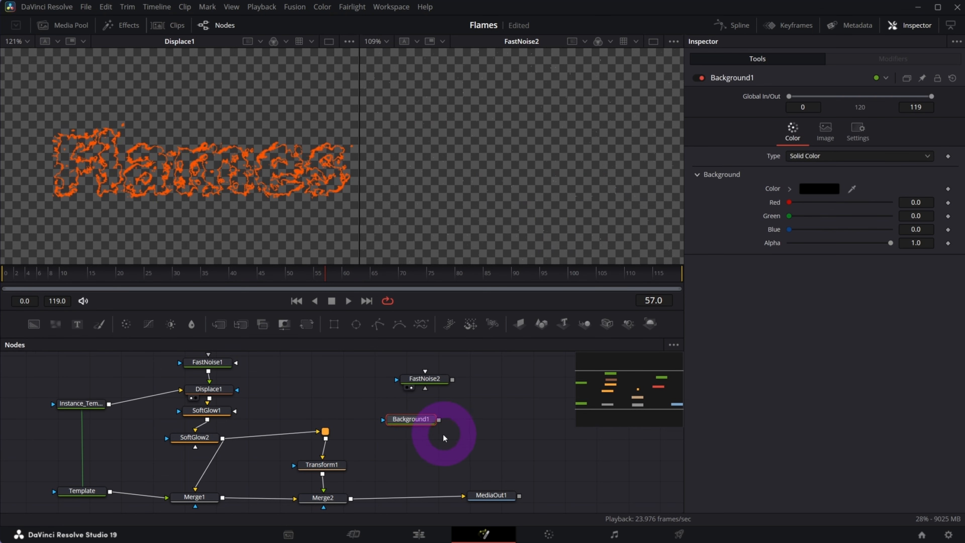
{"action": "left_click", "coordinate": [815, 188]}
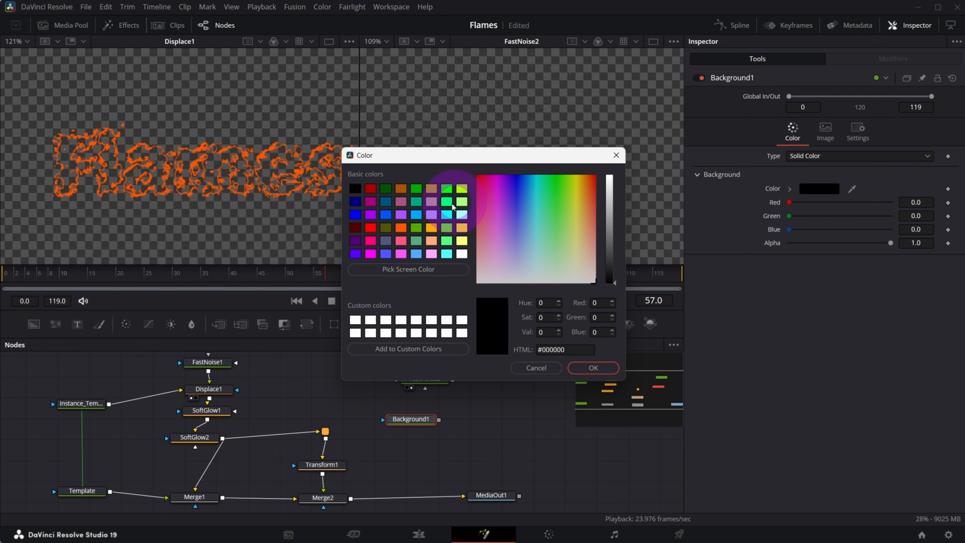
{"action": "left_click", "coordinate": [401, 227]}
{"action": "left_click", "coordinate": [593, 367]}
{"action": "left_click_drag", "start_coordinate": [417, 422], "coordinate": [430, 423]}
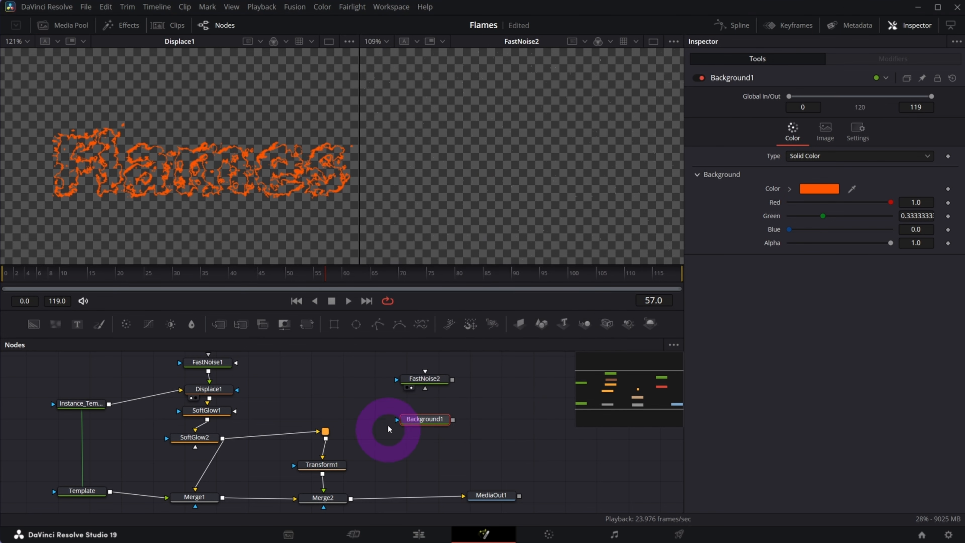
Connect FastNoise2 to Background1 as its effect mask, then play Background1 in the second viewer to check the orange specks
{"action": "left_click", "coordinate": [424, 380]}
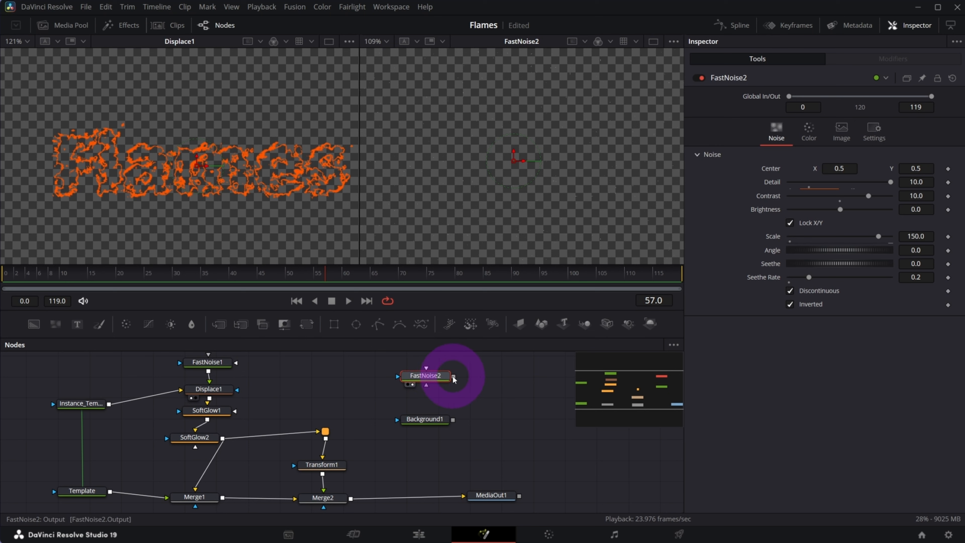
{"action": "left_click_drag", "start_coordinate": [455, 380], "coordinate": [422, 425]}
{"action": "left_click", "coordinate": [428, 419]}
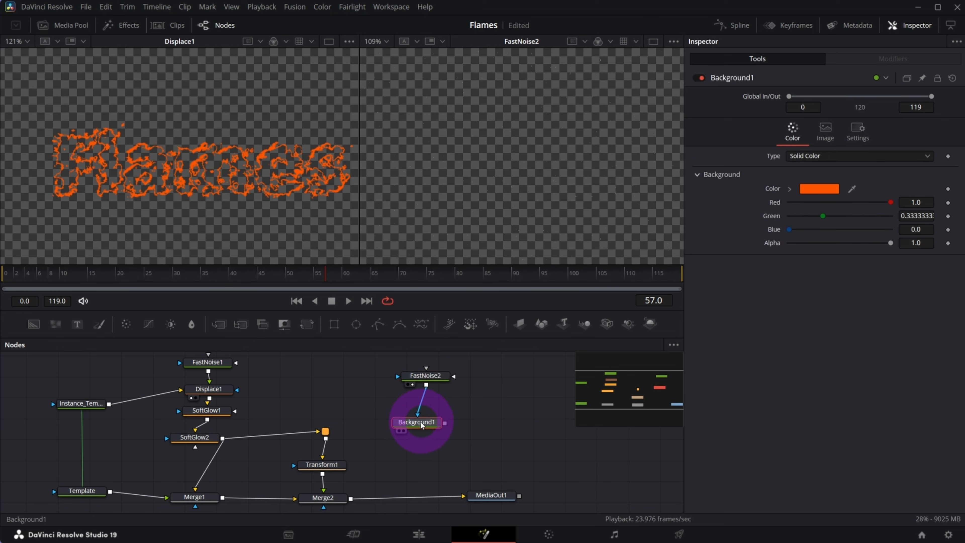
{"action": "key", "text": "2"}
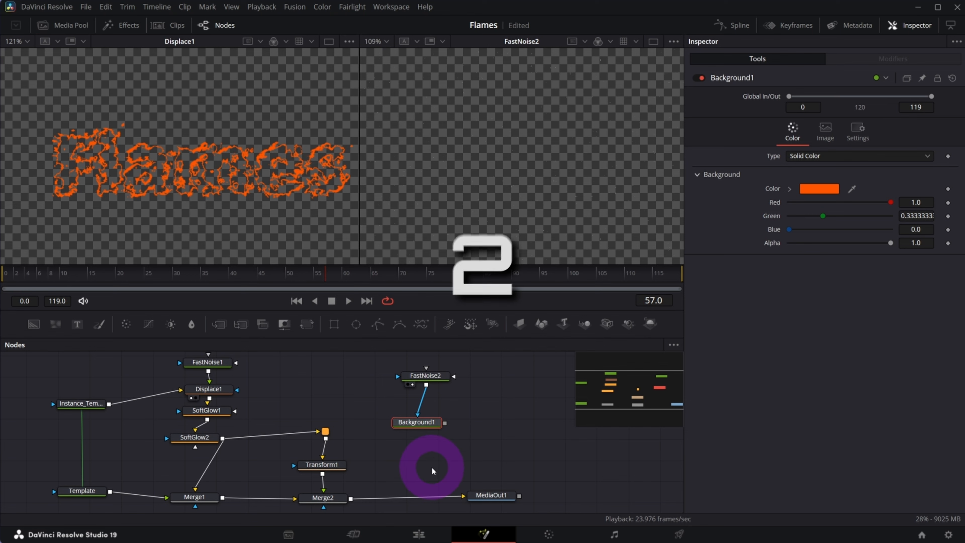
{"action": "left_click", "coordinate": [348, 301]}
{"action": "scroll", "coordinate": [506, 198], "scroll_direction": "up", "scroll_amount": 5, "text": "ctrl"}
{"action": "scroll", "coordinate": [527, 192], "scroll_direction": "down", "scroll_amount": 3, "text": "ctrl"}
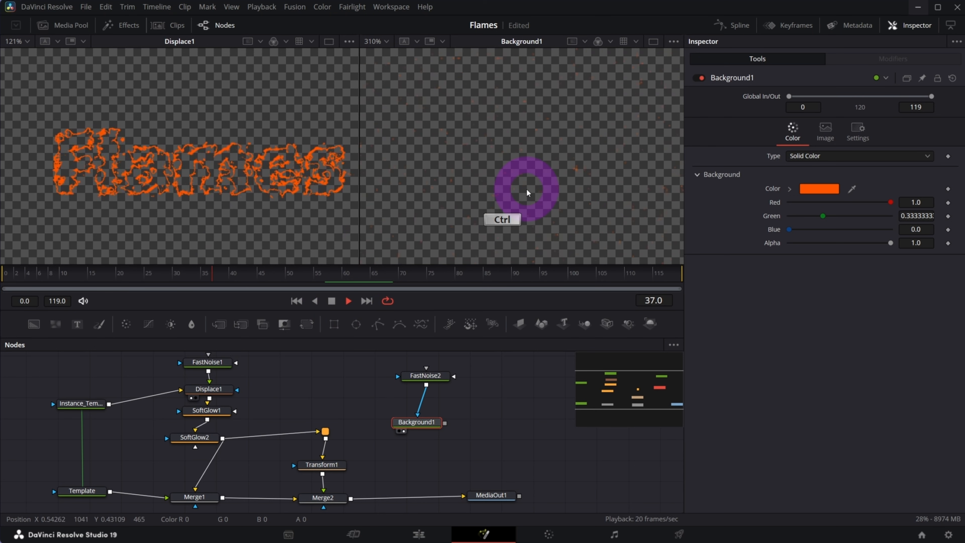
{"action": "left_click", "coordinate": [340, 301]}
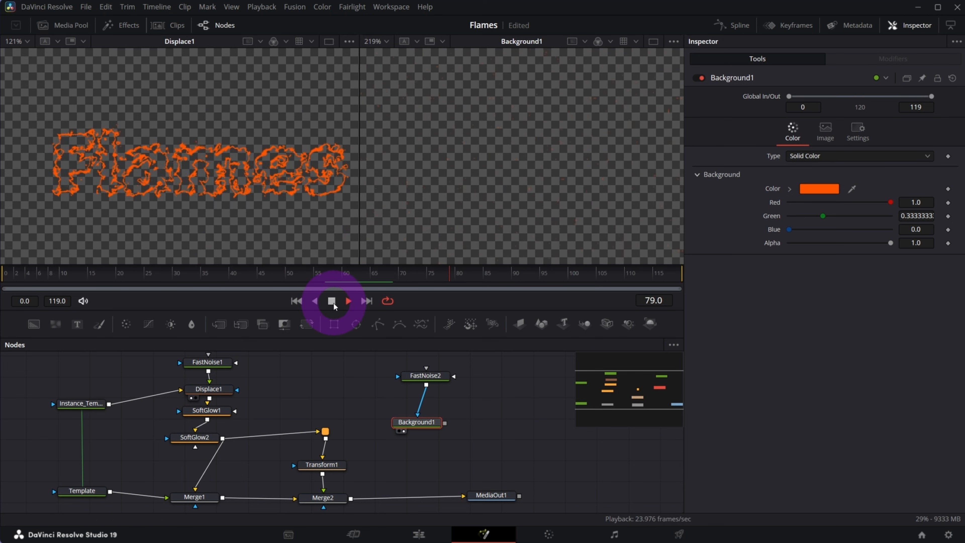
Move MediaOut1 farther from Merge2 and merge Background1 over Merge2's output, placing the new merge directly below Background1
{"action": "left_click_drag", "start_coordinate": [492, 495], "coordinate": [547, 493]}
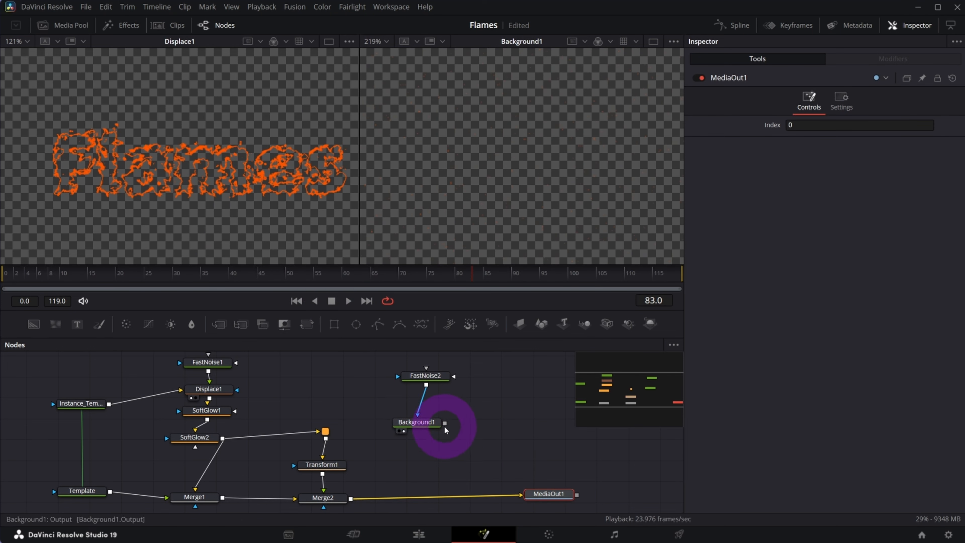
{"action": "mouse_move", "coordinate": [445, 423]}
{"action": "left_mouse_down"}
{"action": "mouse_move", "coordinate": [412, 470]}
{"action": "mouse_move", "coordinate": [344, 496]}
{"action": "mouse_move", "coordinate": [447, 426]}
{"action": "left_mouse_up"}
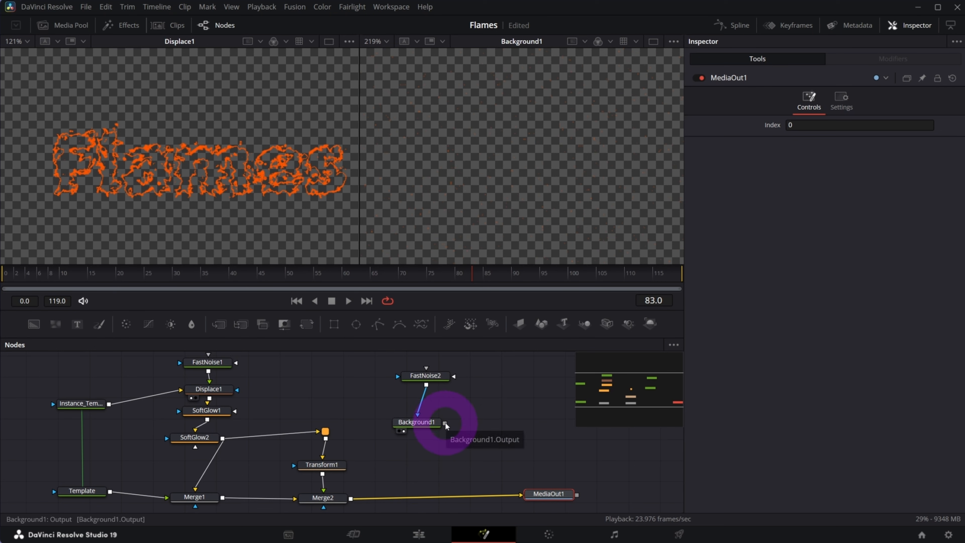
{"action": "left_click_drag", "start_coordinate": [446, 426], "coordinate": [350, 502]}
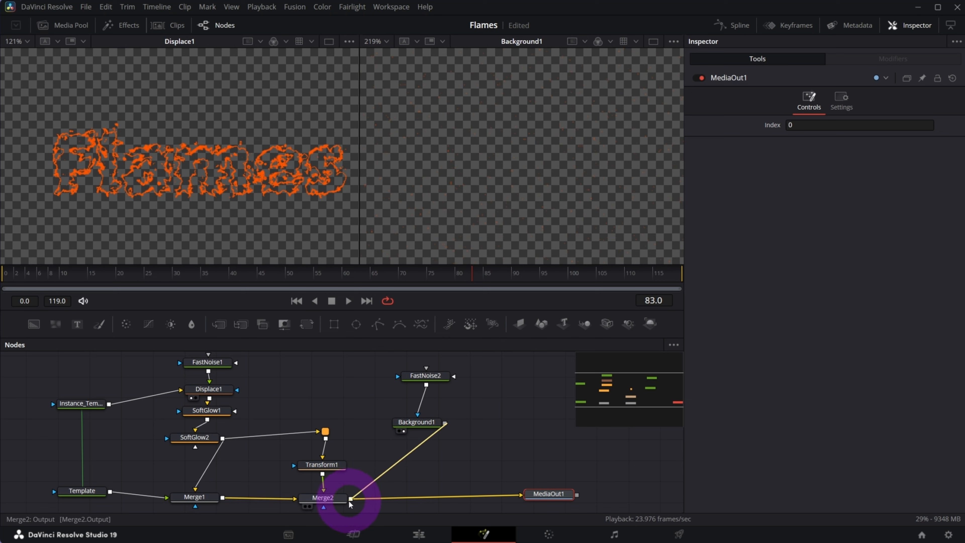
{"action": "left_click_drag", "start_coordinate": [349, 501], "coordinate": [351, 499]}
{"action": "left_click_drag", "start_coordinate": [422, 490], "coordinate": [424, 488]}
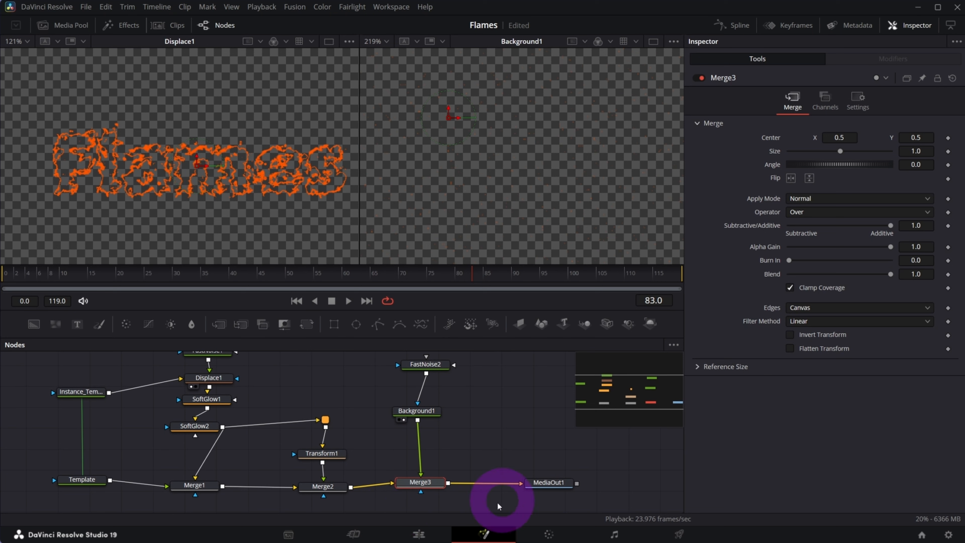
Play MediaOut1 in the second viewer and examine the sparks around the flaming text both close up and as a whole
{"action": "left_click", "coordinate": [545, 485]}
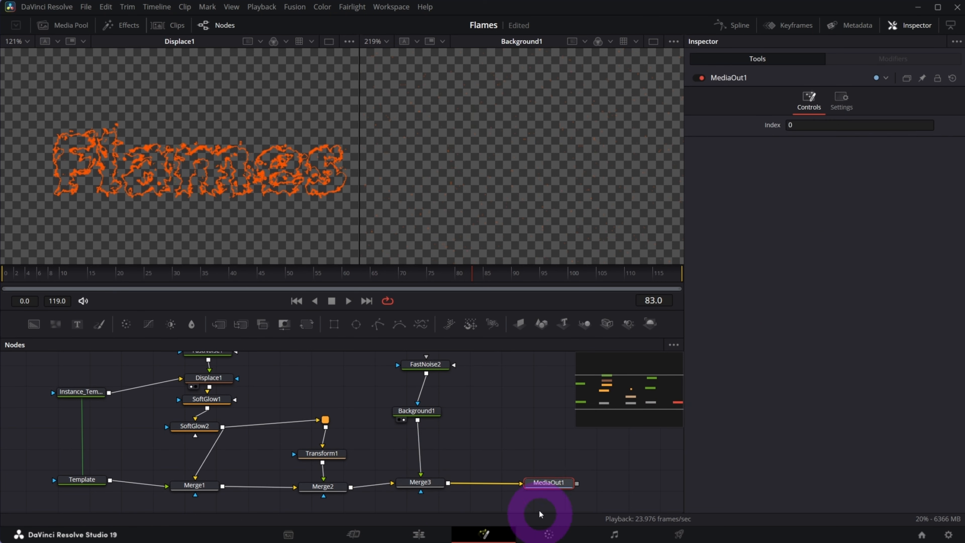
{"action": "key", "text": "2"}
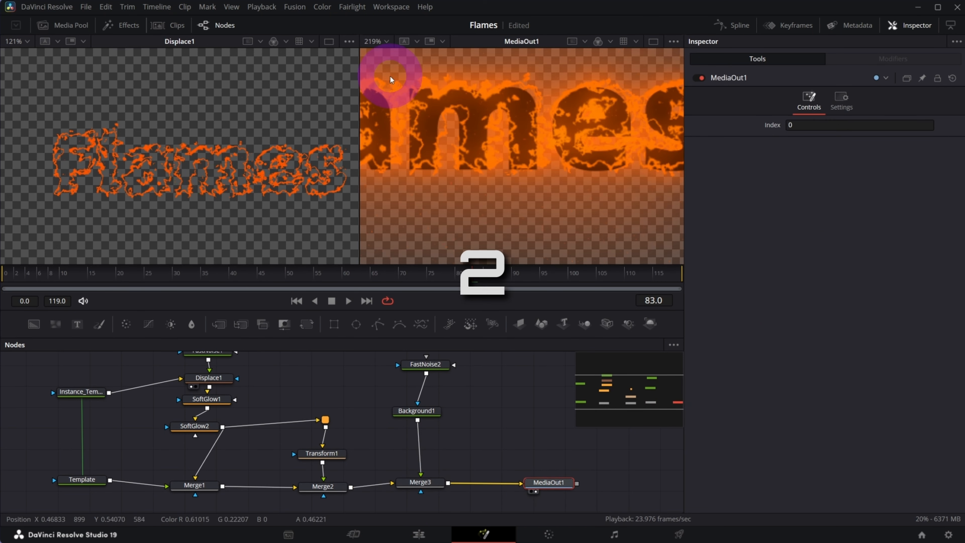
{"action": "left_click", "coordinate": [382, 41]}
{"action": "left_click", "coordinate": [384, 56]}
{"action": "key", "text": "space"}
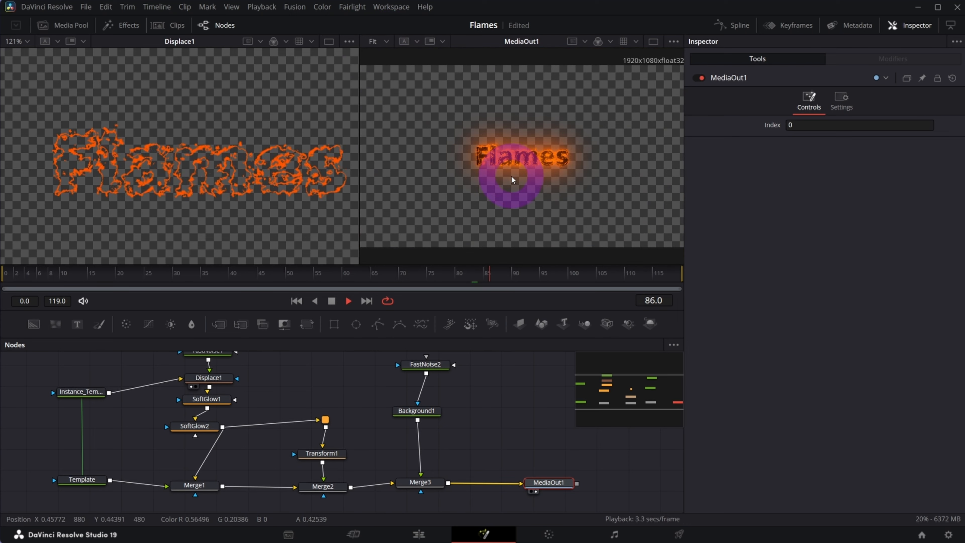
{"action": "scroll", "coordinate": [509, 162], "scroll_direction": "up", "scroll_amount": 3}
{"action": "scroll", "coordinate": [519, 161], "scroll_direction": "up", "scroll_amount": 2}
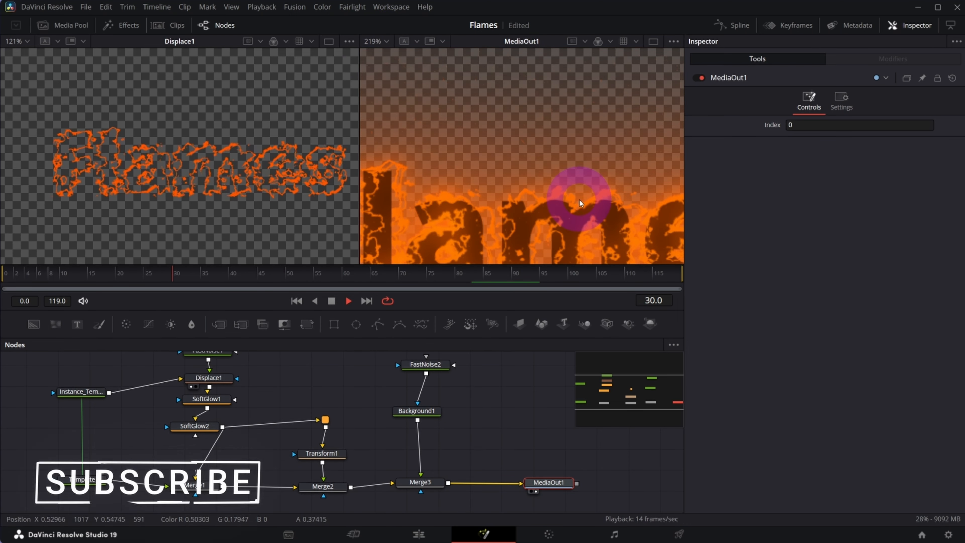
{"action": "scroll", "coordinate": [530, 167], "scroll_direction": "up", "scroll_amount": 2}
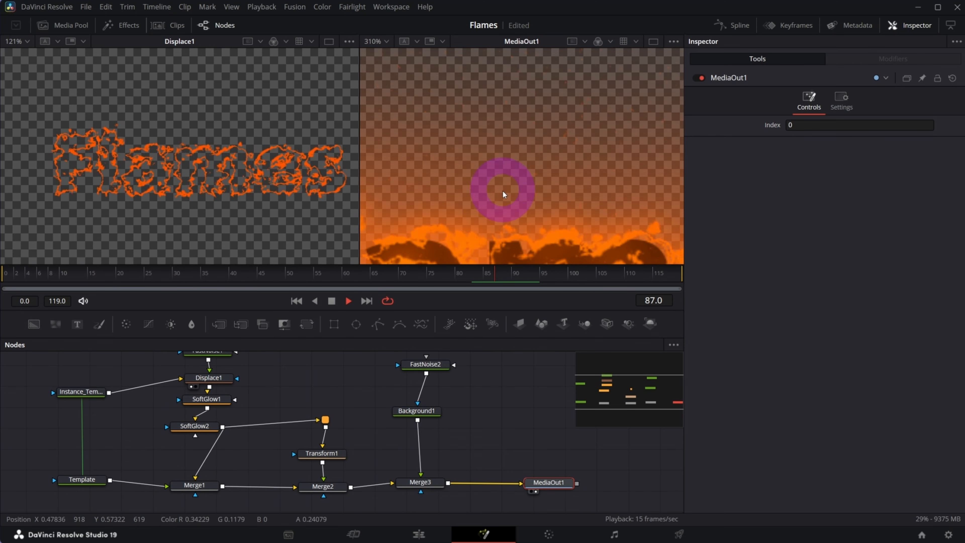
{"action": "scroll", "coordinate": [492, 186], "scroll_direction": "down", "scroll_amount": 2}
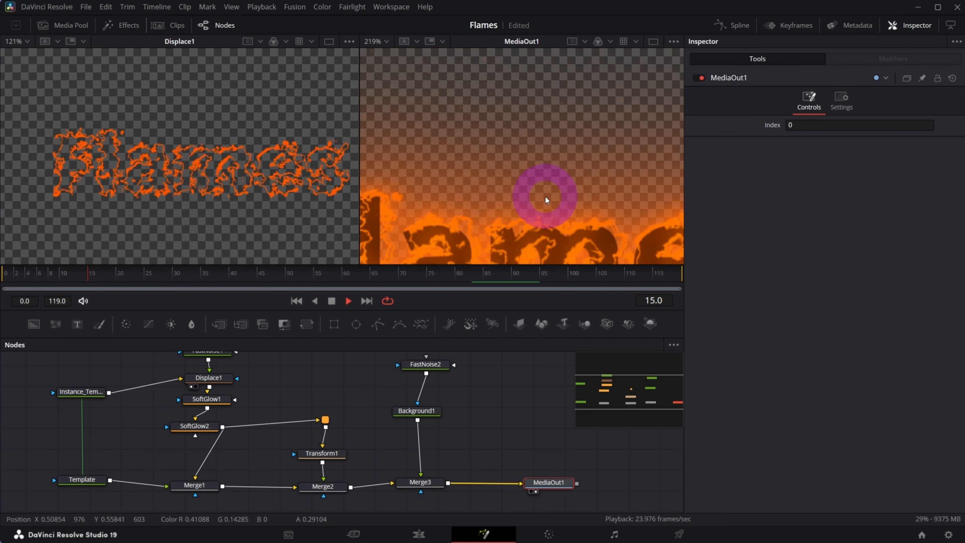
{"action": "scroll", "coordinate": [543, 179], "scroll_direction": "down", "scroll_amount": 2}
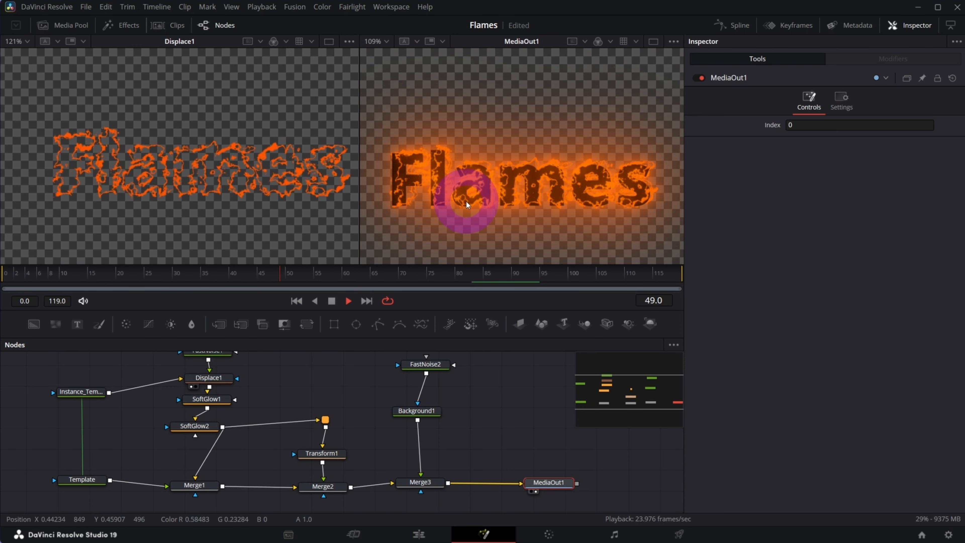
{"action": "key", "text": "space"}
Tidy the node layout by spacing out FastNoise1 and Displace1, shifting Template outward, and aligning SoftGlow1 and SoftGlow2 above Merge1
{"action": "left_click_drag", "start_coordinate": [636, 401], "coordinate": [646, 322]}
{"action": "left_click", "coordinate": [165, 396]}
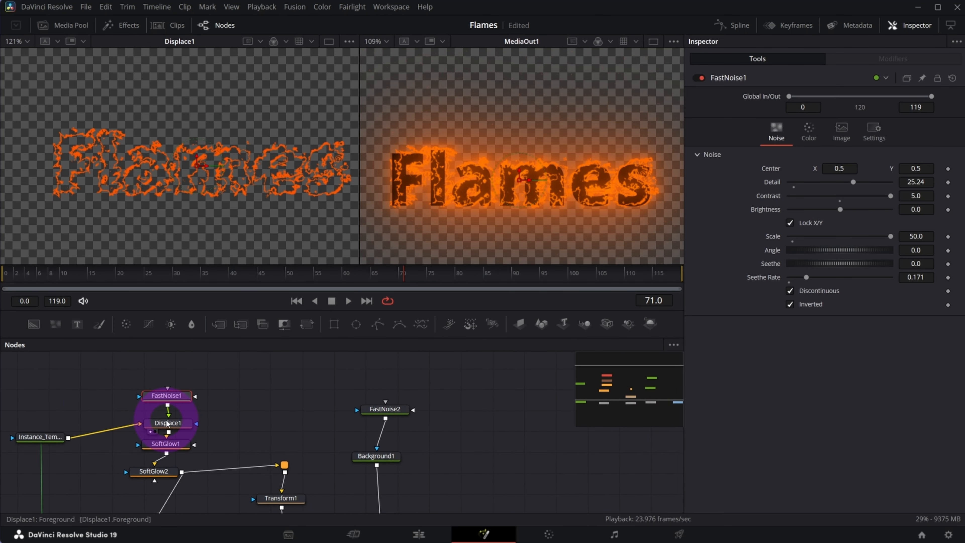
{"action": "left_click", "coordinate": [167, 423]}
{"action": "left_click_drag", "start_coordinate": [167, 396], "coordinate": [167, 387]}
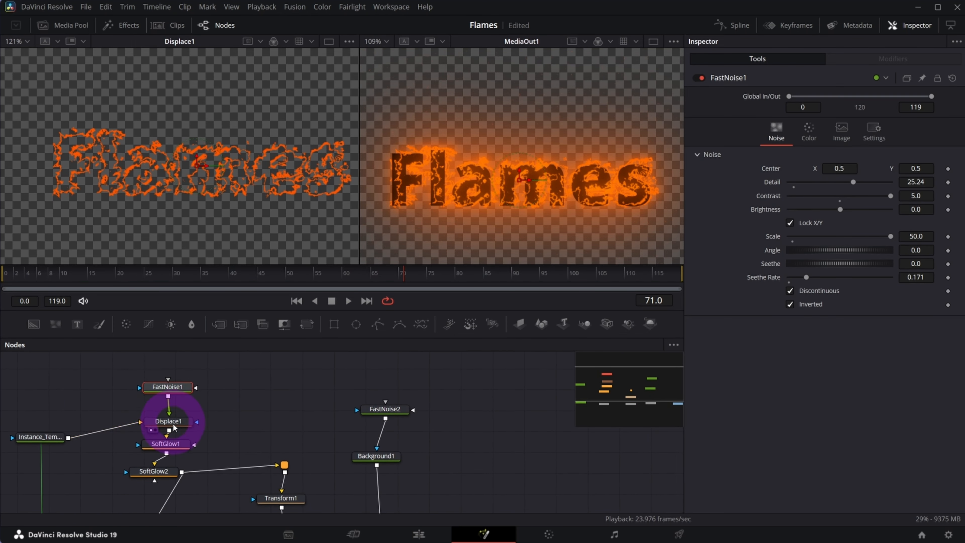
{"action": "left_click_drag", "start_coordinate": [170, 421], "coordinate": [170, 415]}
{"action": "left_click_drag", "start_coordinate": [607, 388], "coordinate": [628, 396]}
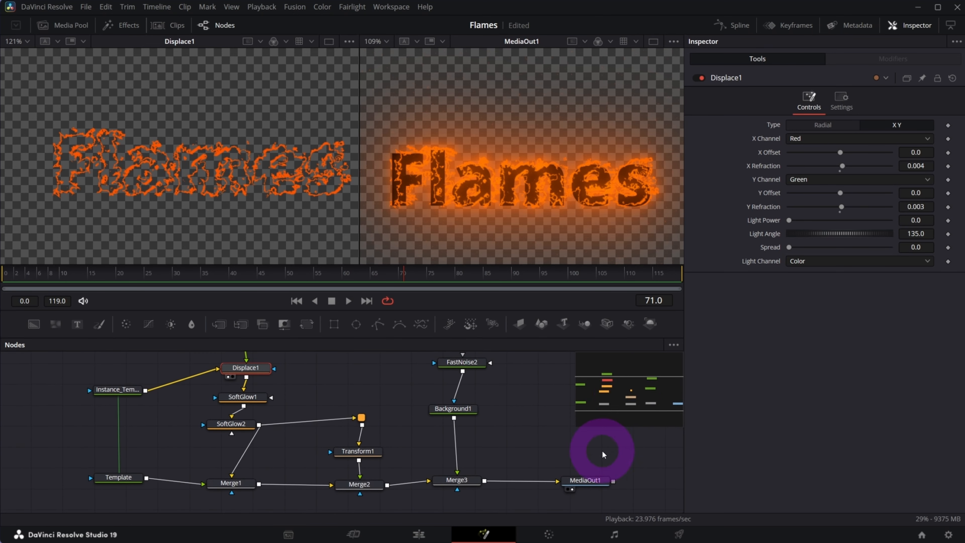
{"action": "left_click_drag", "start_coordinate": [118, 477], "coordinate": [102, 479]}
{"action": "left_click", "coordinate": [228, 484]}
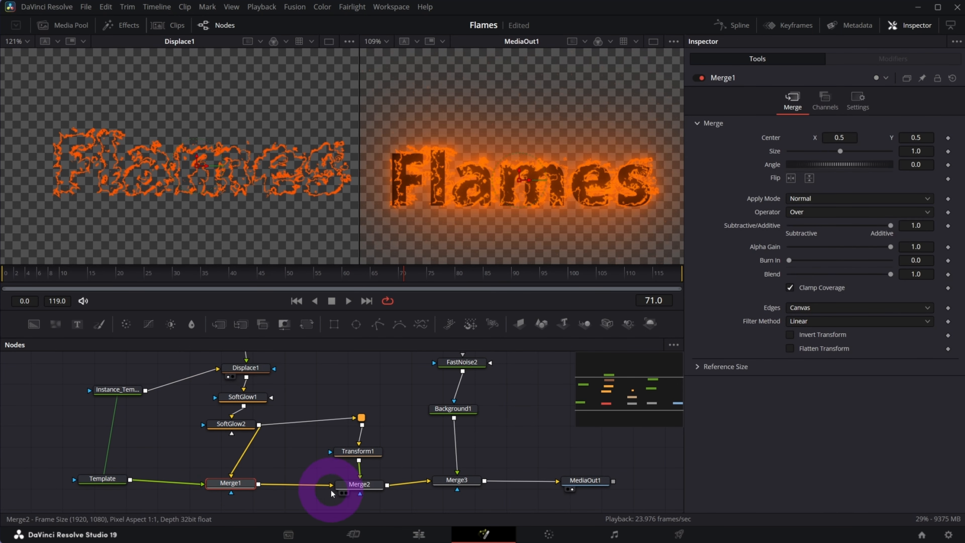
{"action": "left_click_drag", "start_coordinate": [257, 405], "coordinate": [231, 429]}
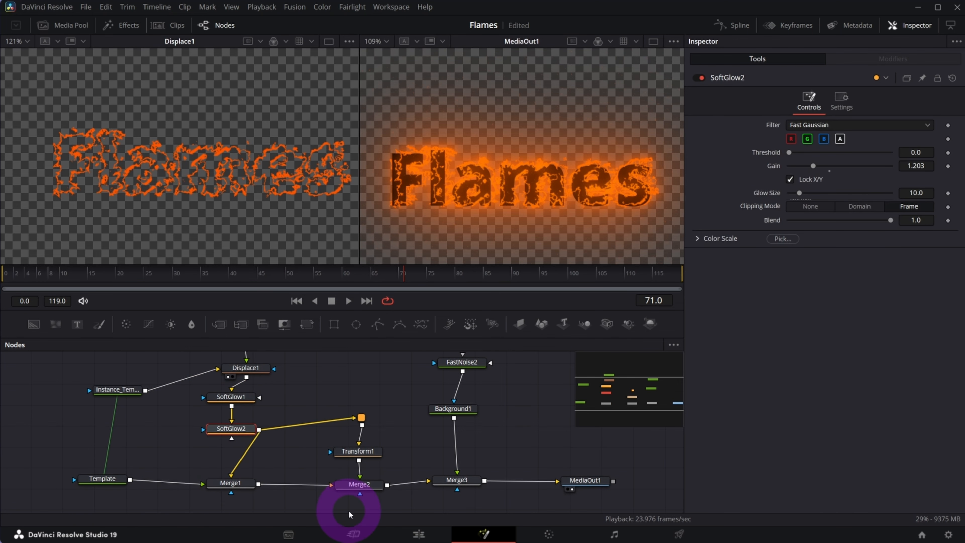